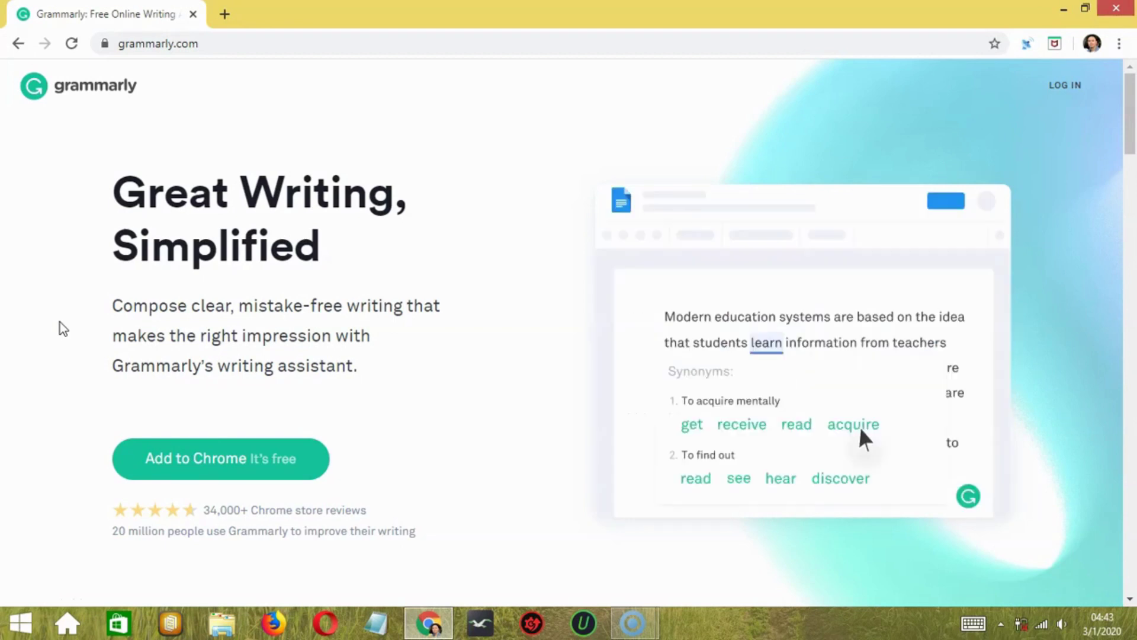
Scroll down through the Grammarly homepage to look over its content
scroll(882, 374, "down", 5)
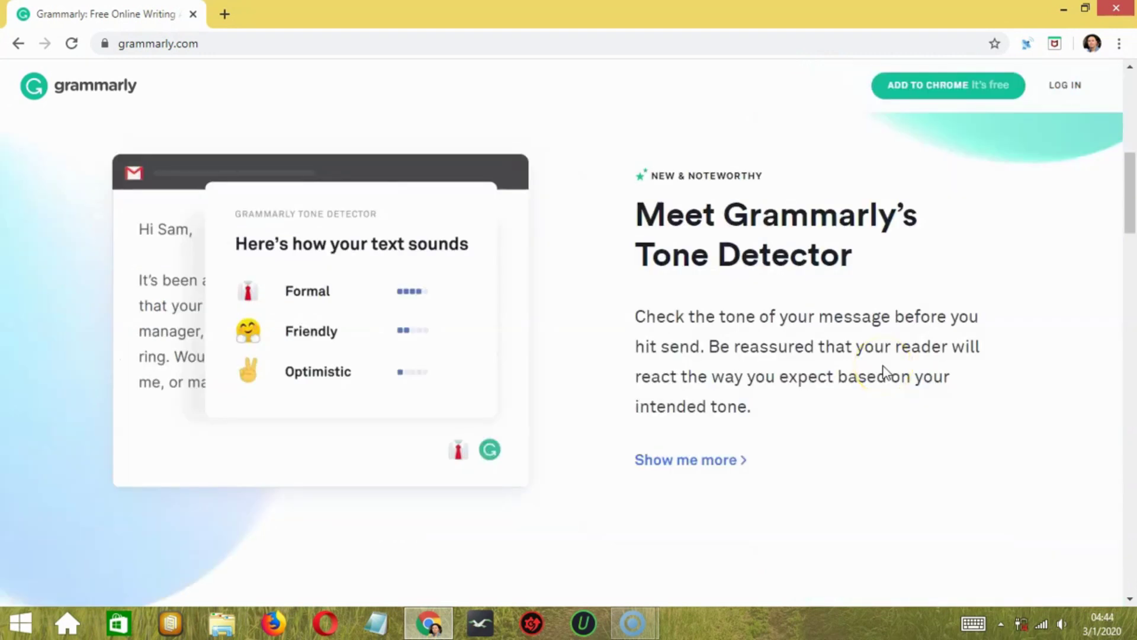
scroll(881, 283, "down", 8)
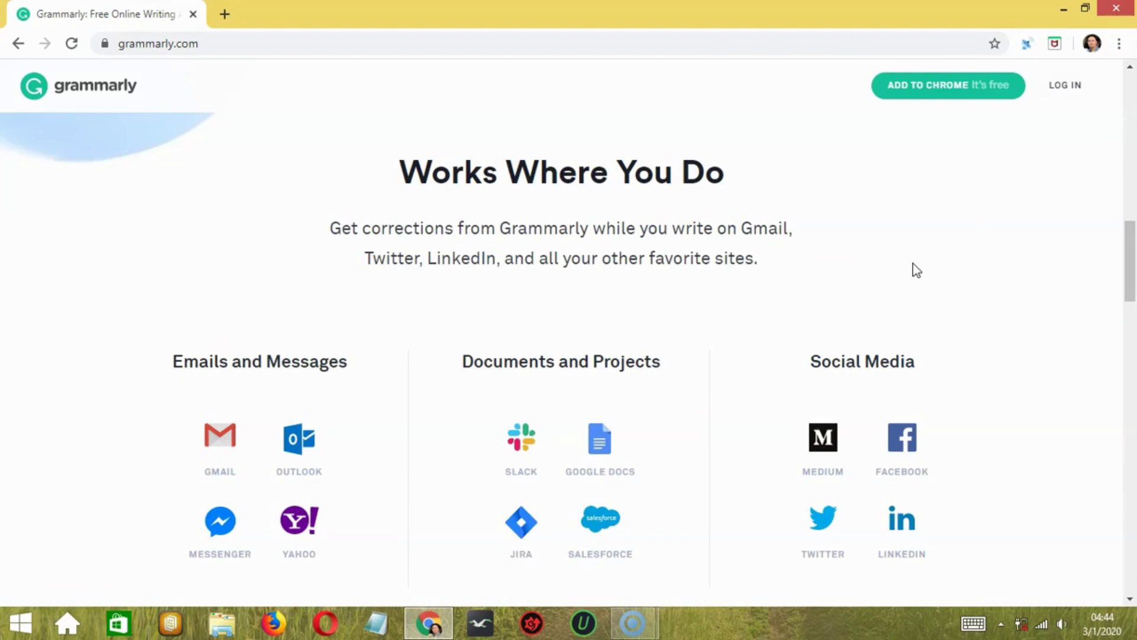
scroll(912, 263, "down", 2)
scroll(911, 263, "down", 1)
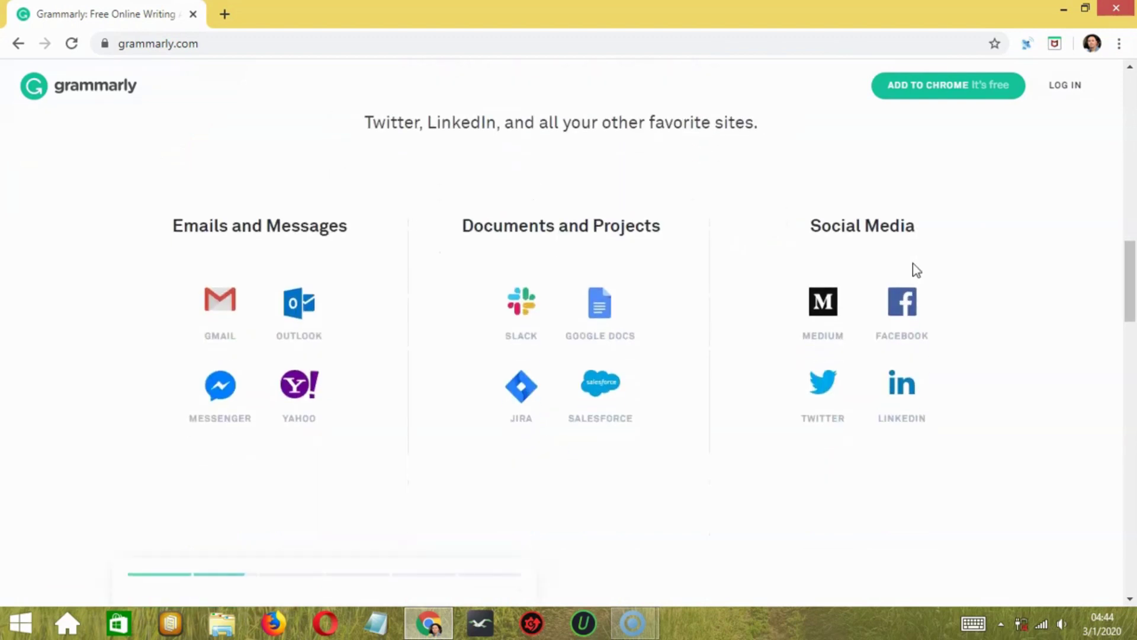
scroll(912, 263, "down", 2)
scroll(912, 263, "down", 2)
scroll(912, 259, "down", 3)
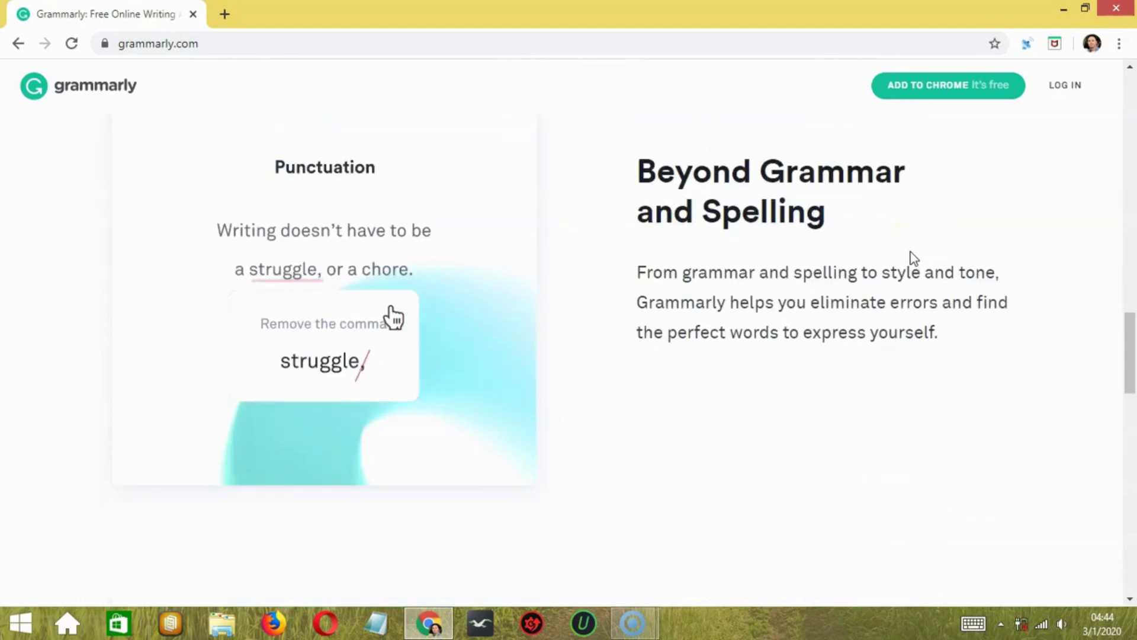
scroll(915, 259, "down", 6)
scroll(914, 258, "down", 2)
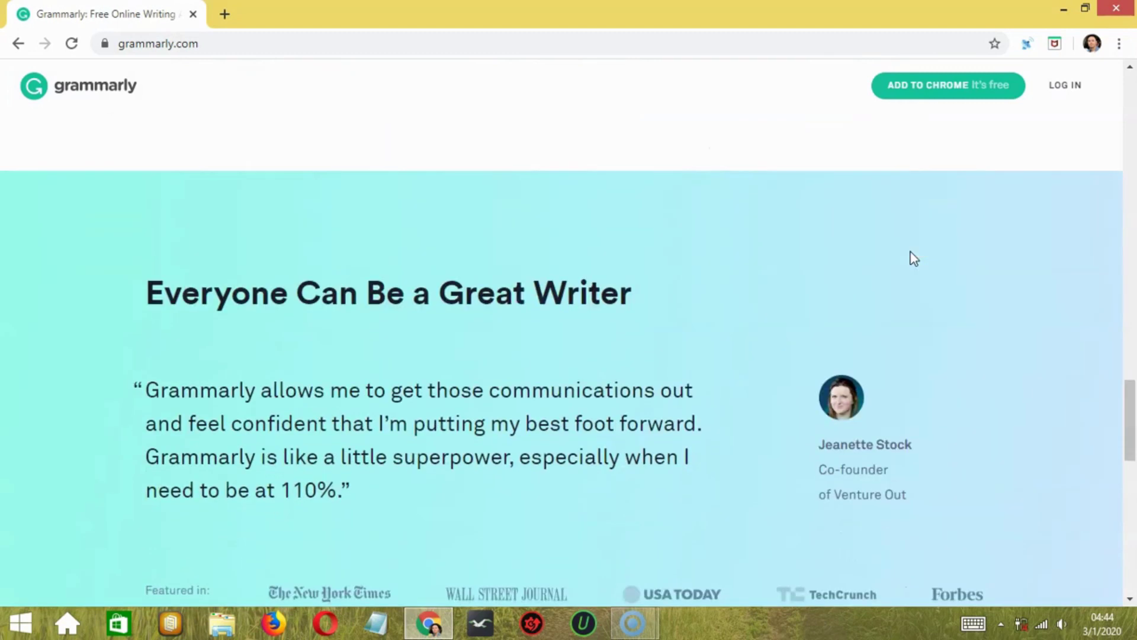
scroll(912, 258, "down", 5)
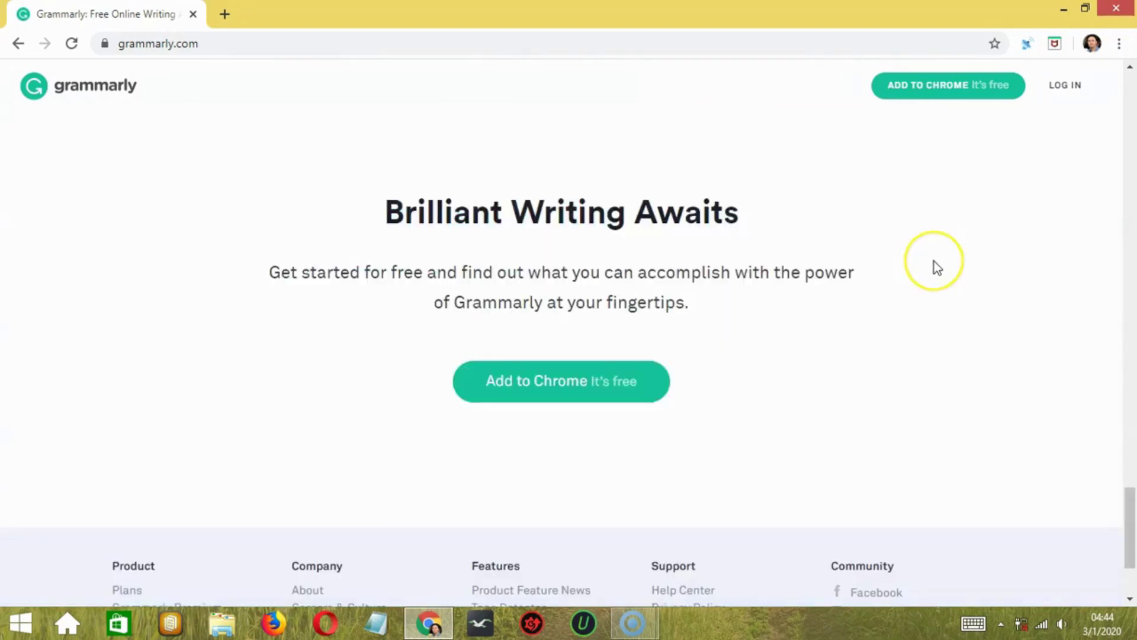
Return to the top of the homepage and sign in with the account e-mail
key("Home")
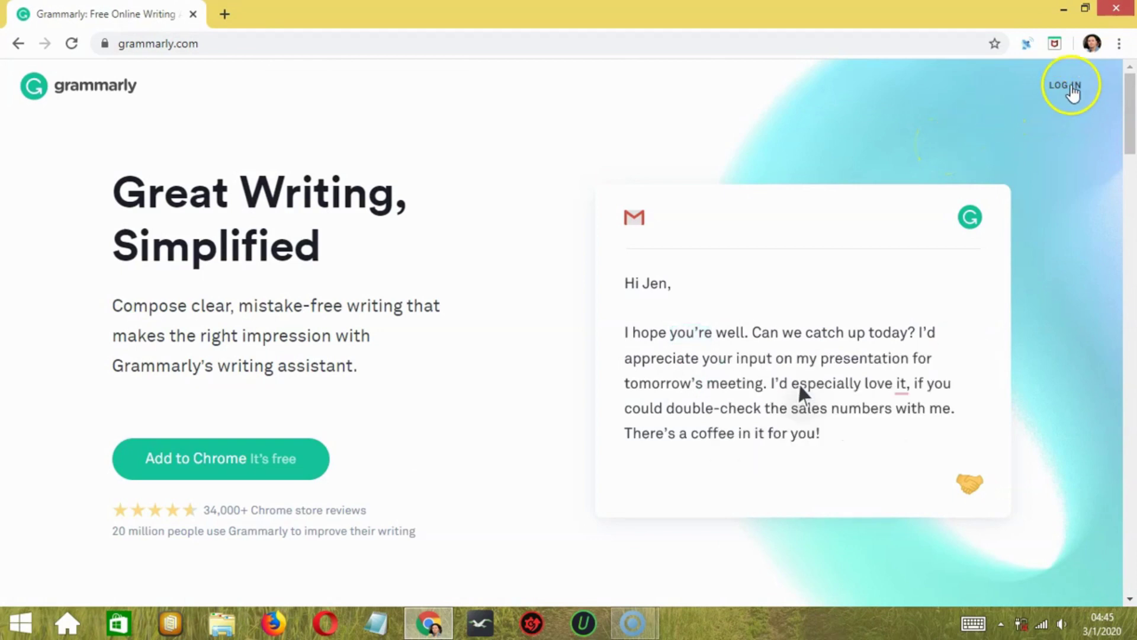
left_click(1065, 85)
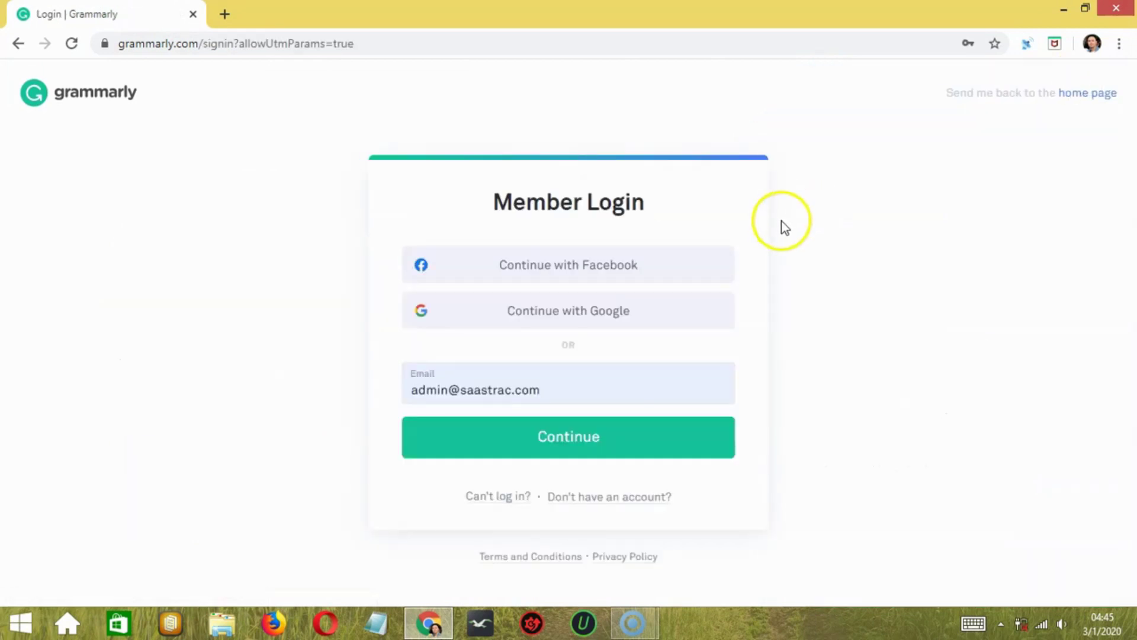
left_click(561, 436)
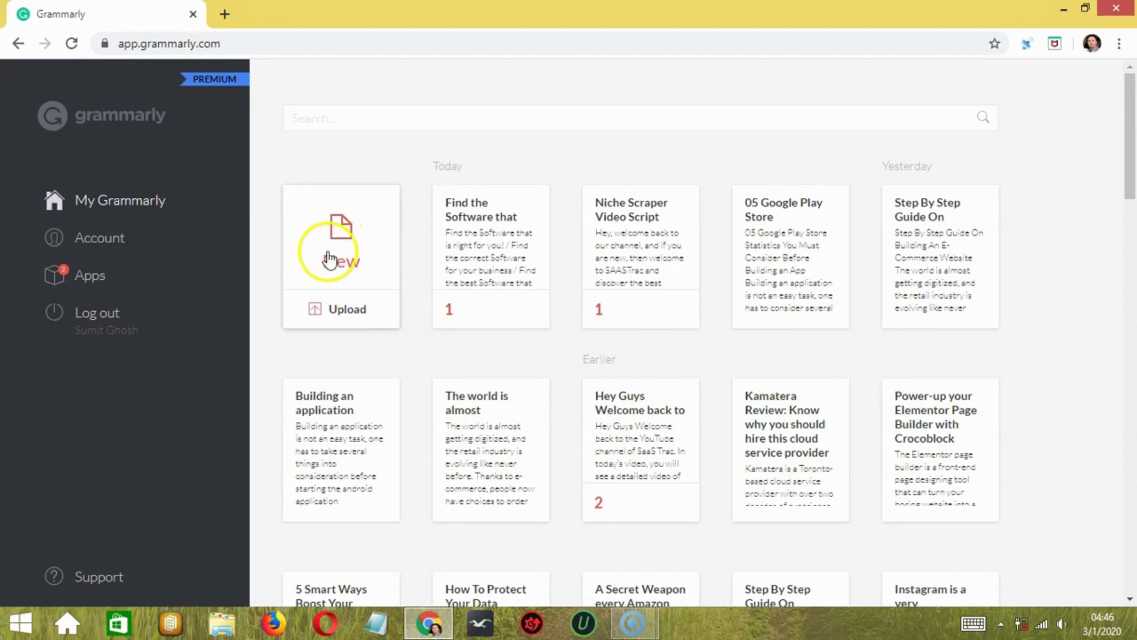
Create a new blank document titled 'SAMPLE TEXT', ready for typing in the body
left_click(329, 259)
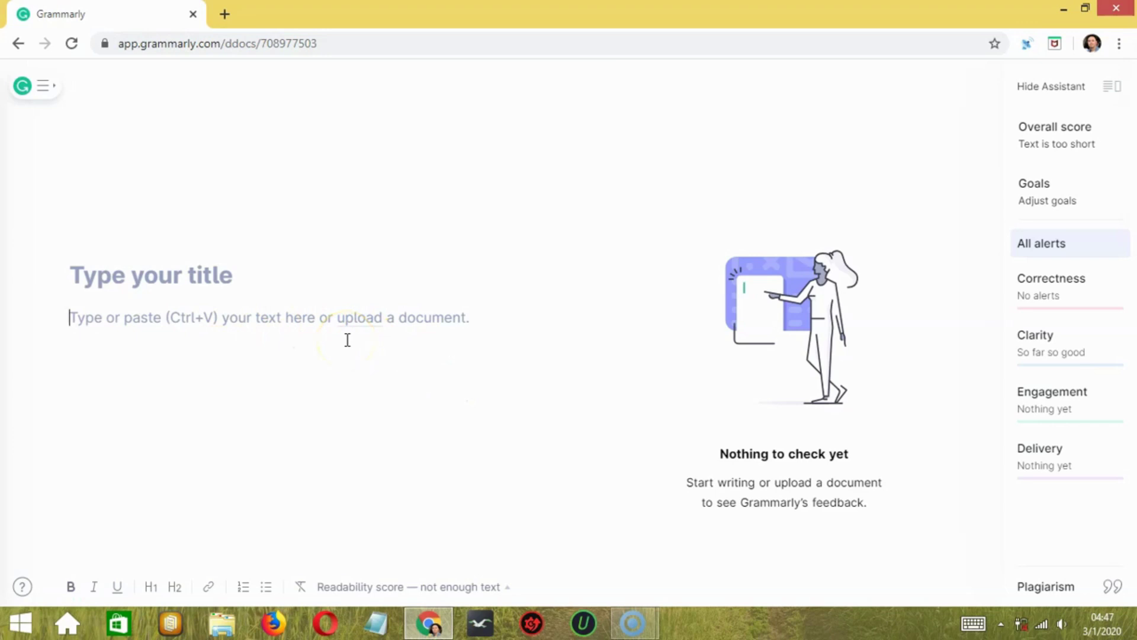
left_click(126, 273)
type("SA")
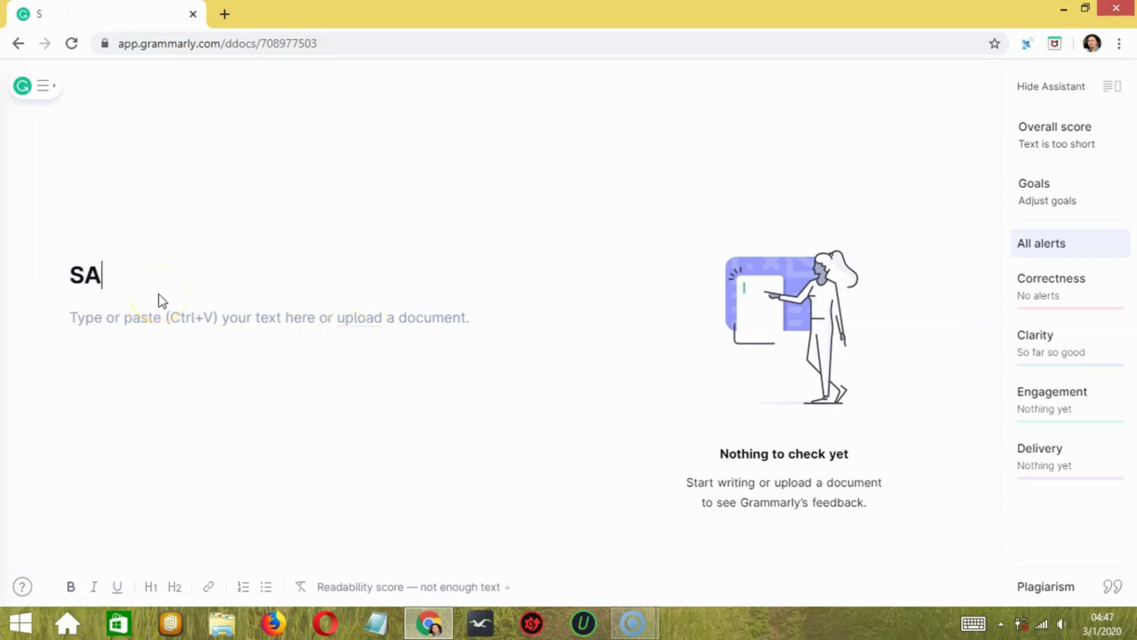
type("MPLE TEXT")
left_click(173, 376)
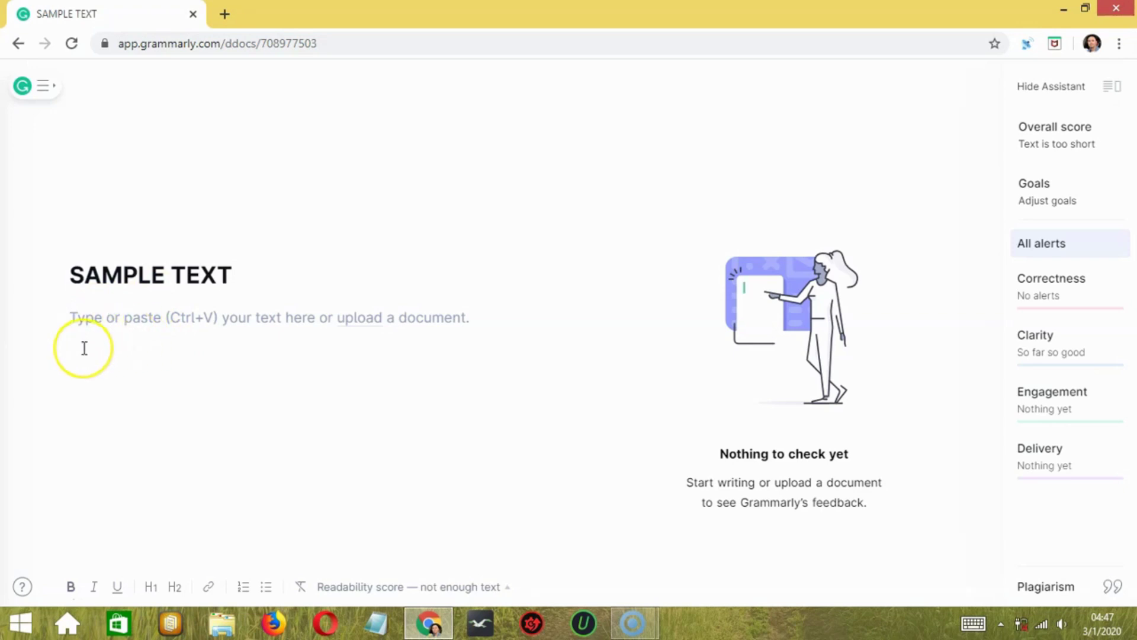
Type 'most of the social network hve outstanding advartising feature's that help in targting auuidence elated theire respective niche'
type("most ")
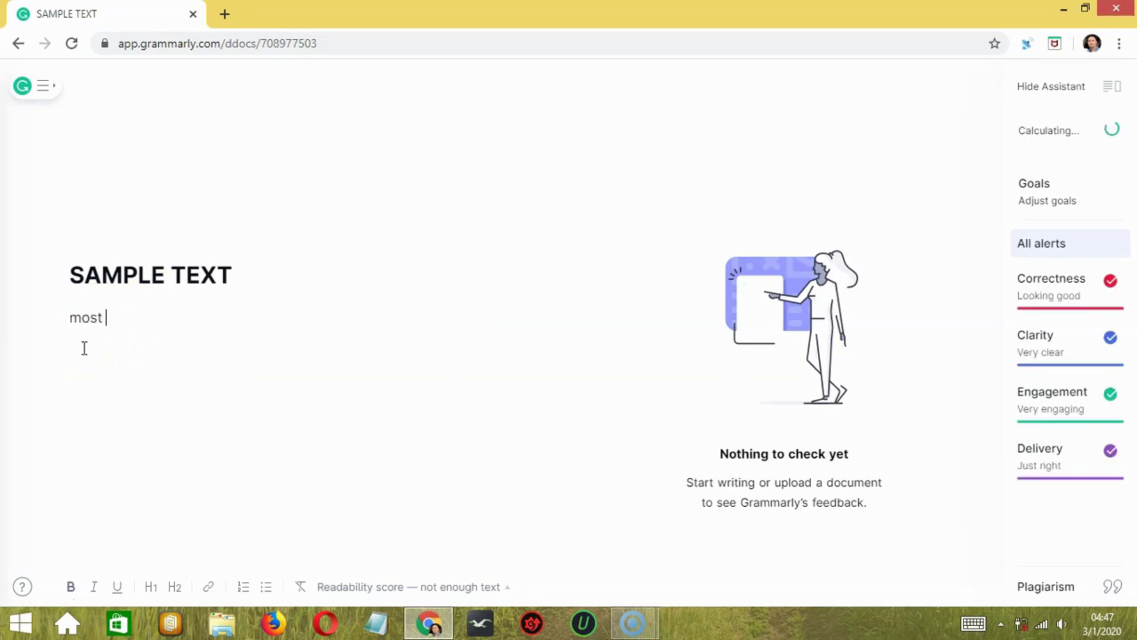
type("of the social")
left_click(72, 348)
type("network hv")
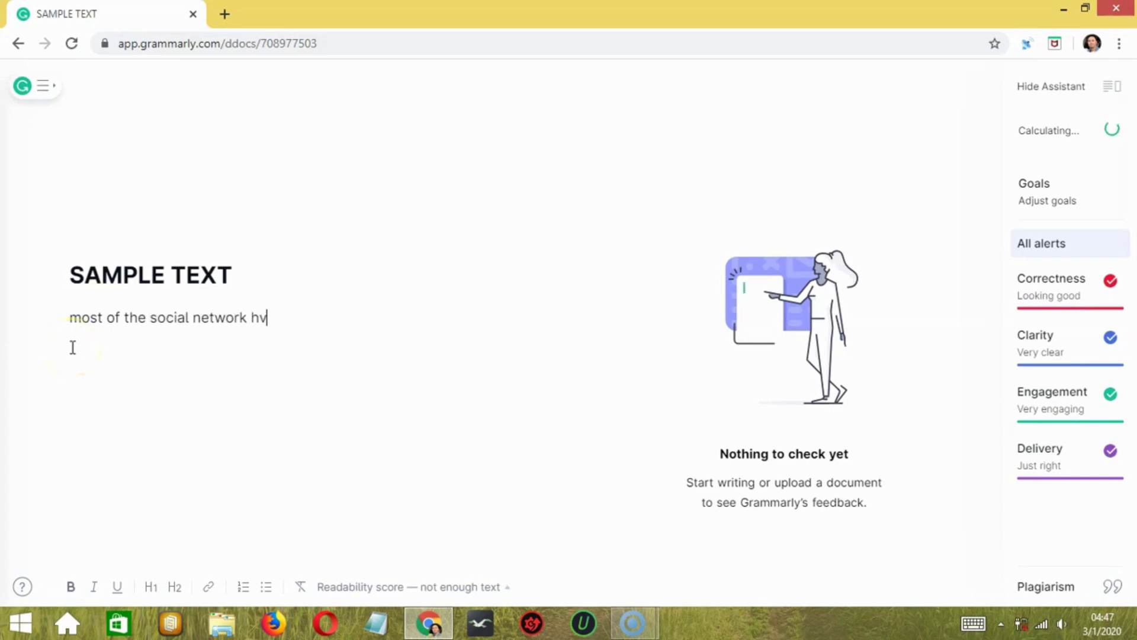
type("e outsta")
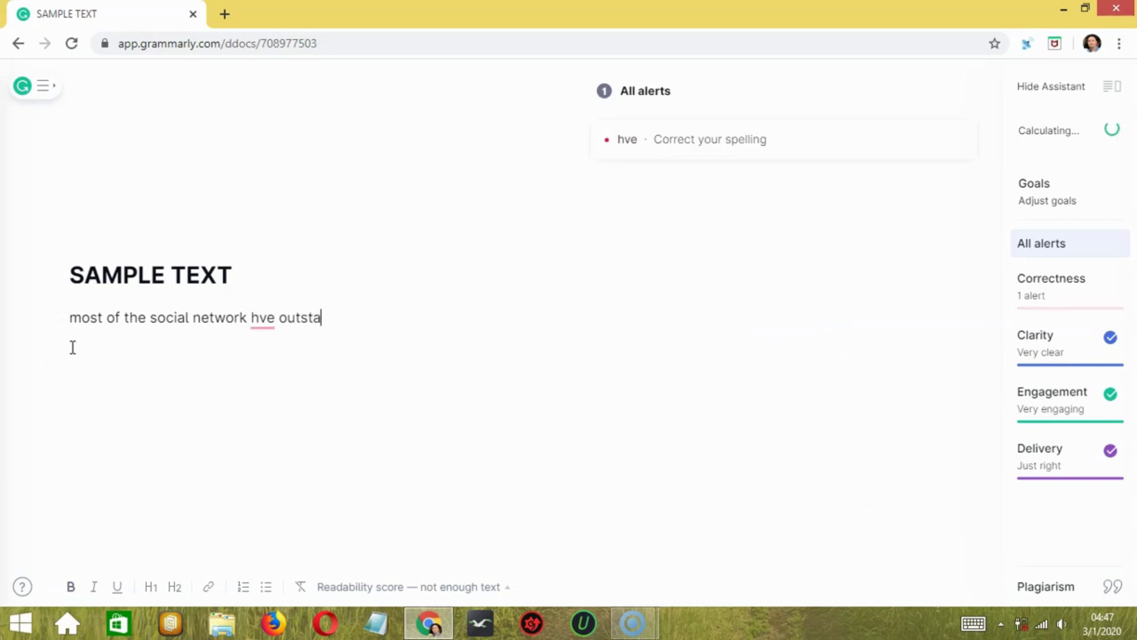
type("nding advartising fe")
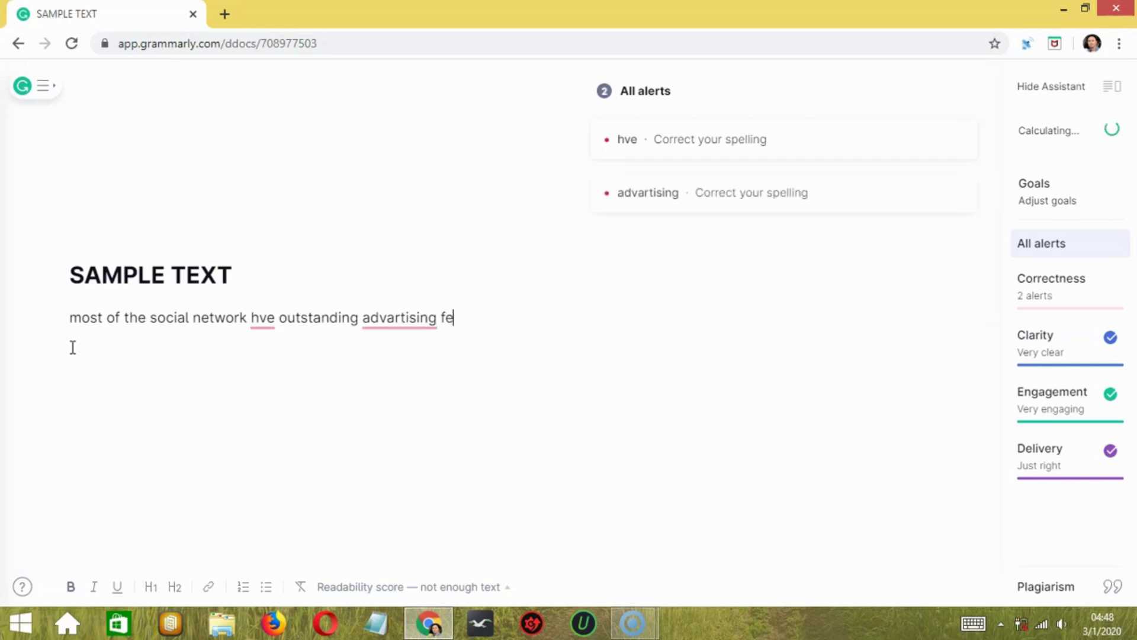
type("ature's that help in targting auuidence elated to")
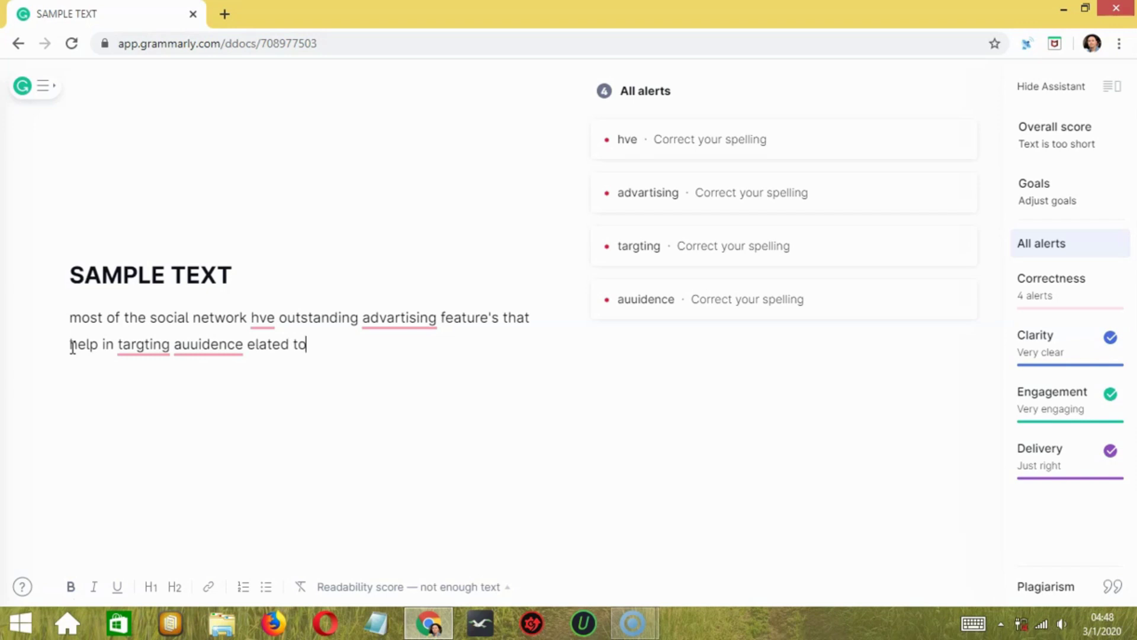
type("theire respective niche")
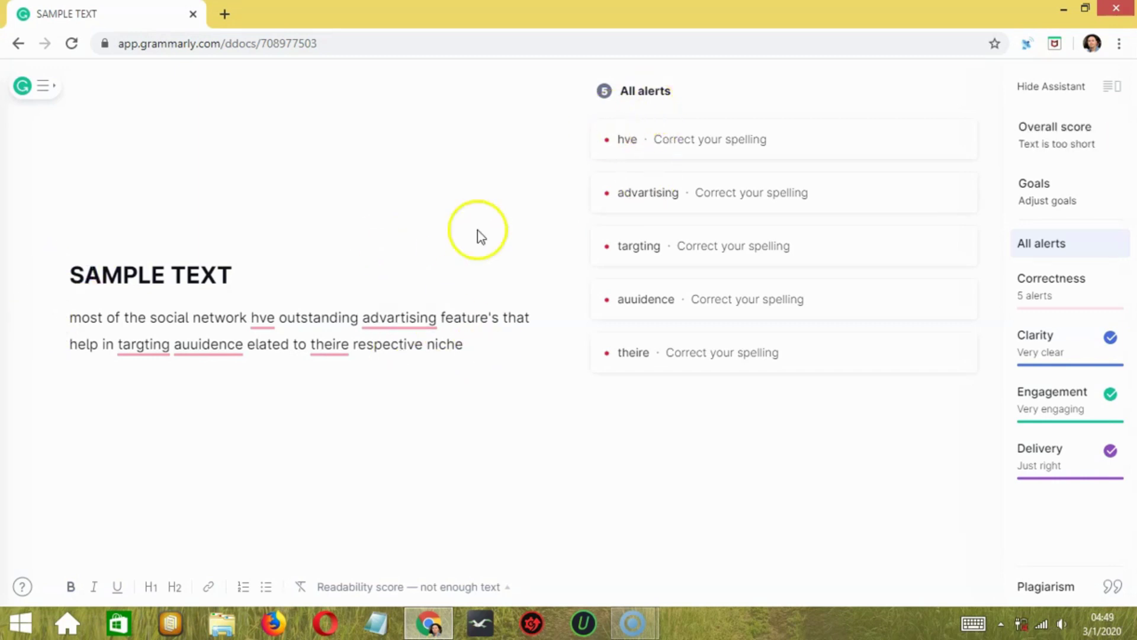
Accept the fixes hve→have, advartising→advertising, targting→targeting, auuidence→audience and theire→their
left_click(414, 438)
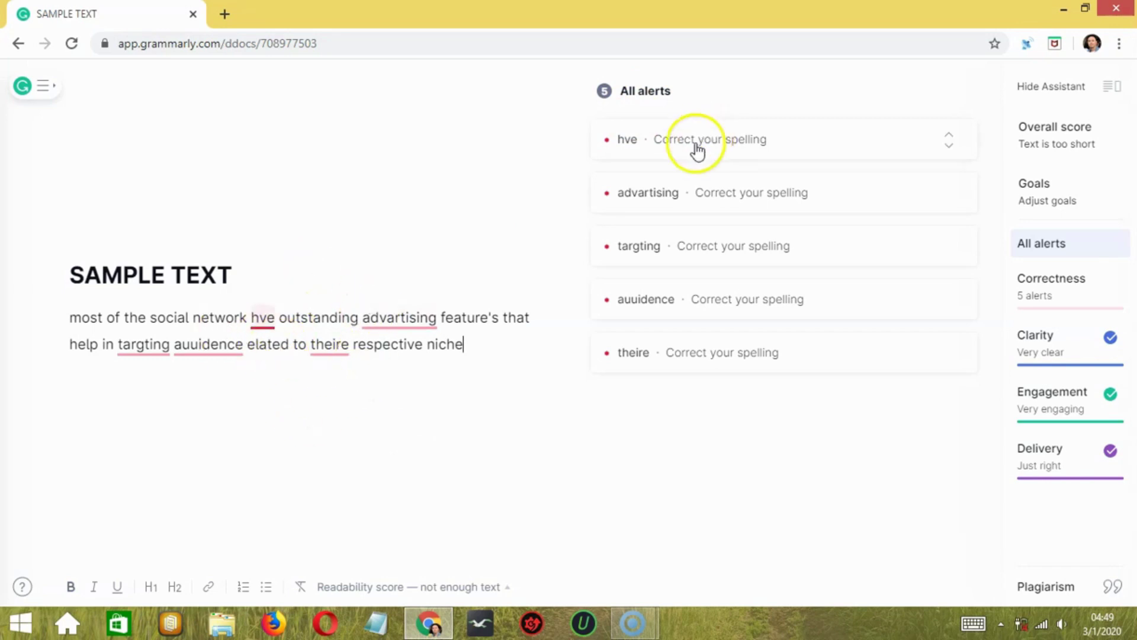
left_click(724, 142)
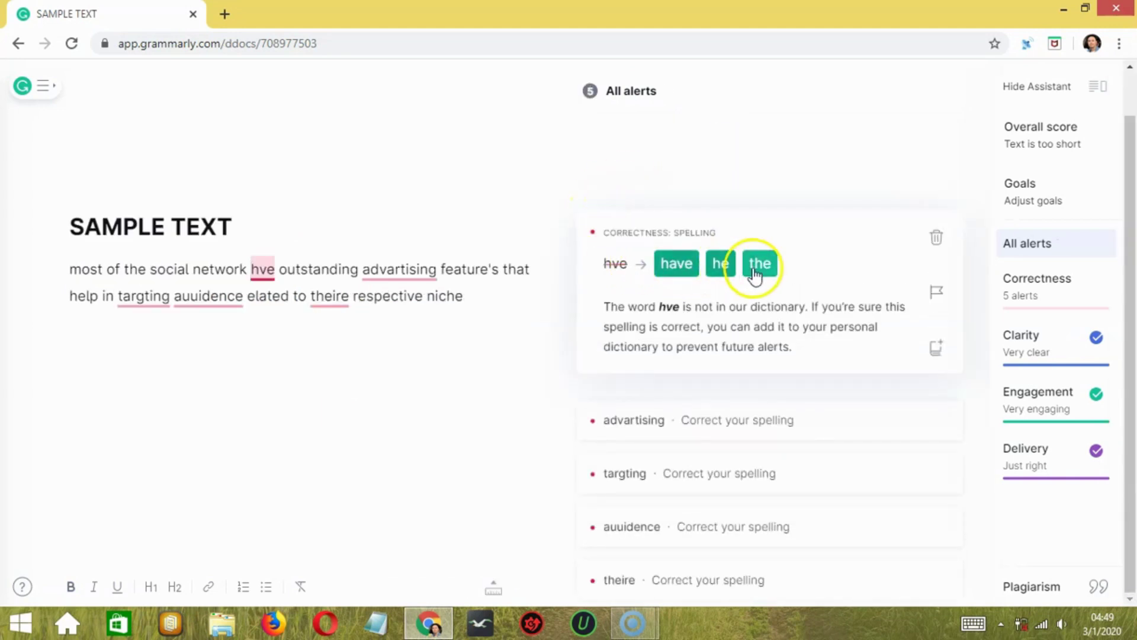
left_click(668, 276)
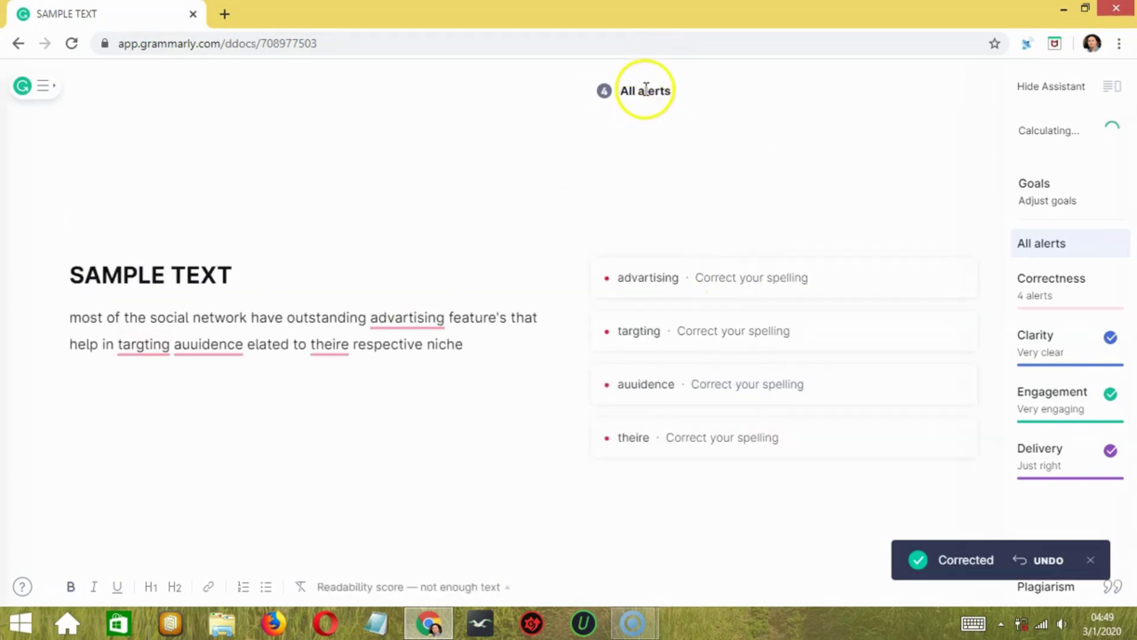
left_click(722, 274)
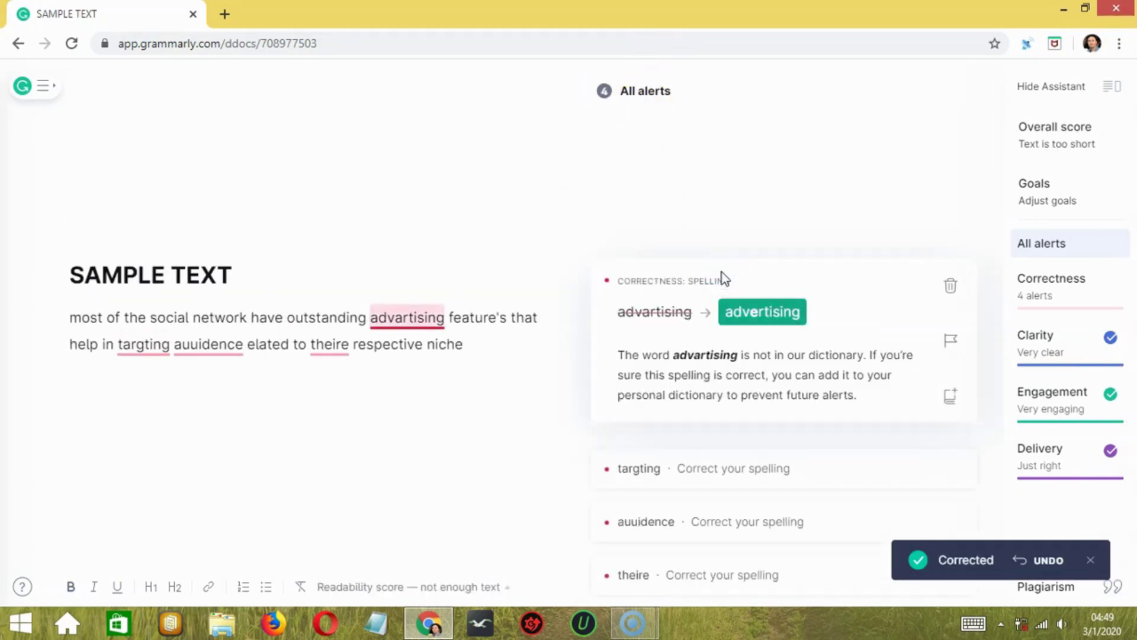
left_click(757, 320)
left_click(766, 278)
left_click(752, 332)
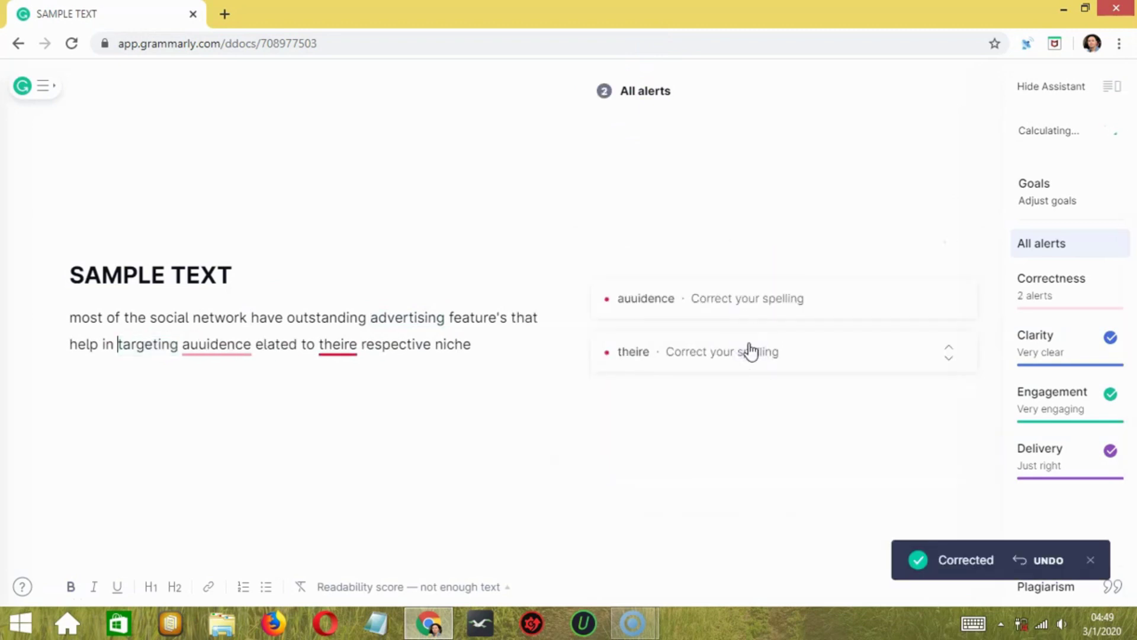
left_click(761, 302)
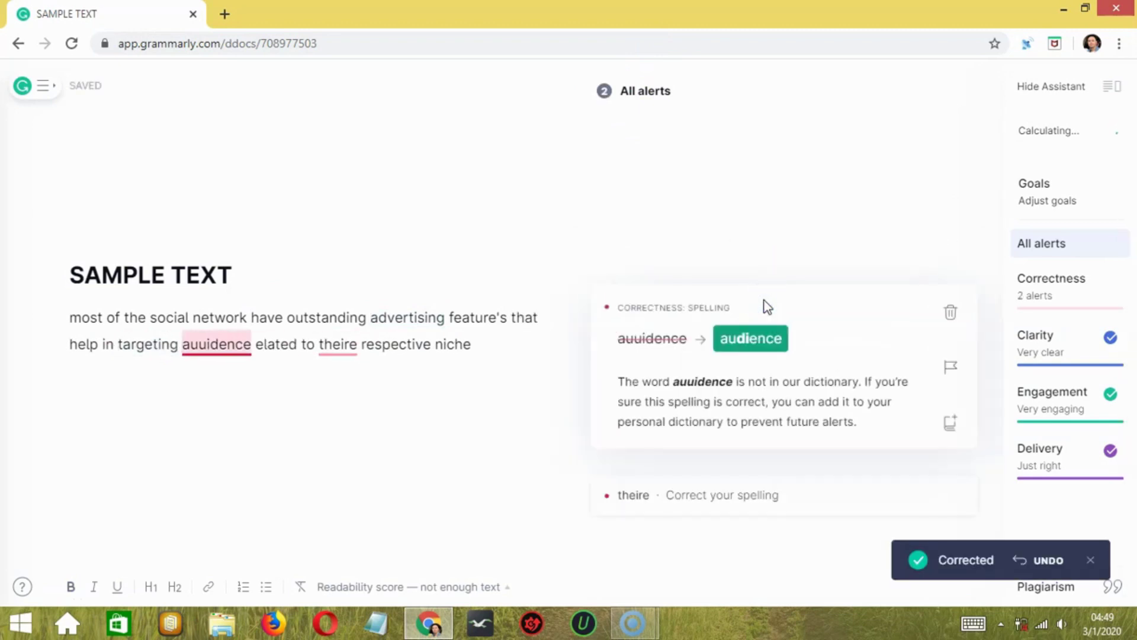
left_click(766, 334)
left_click(762, 306)
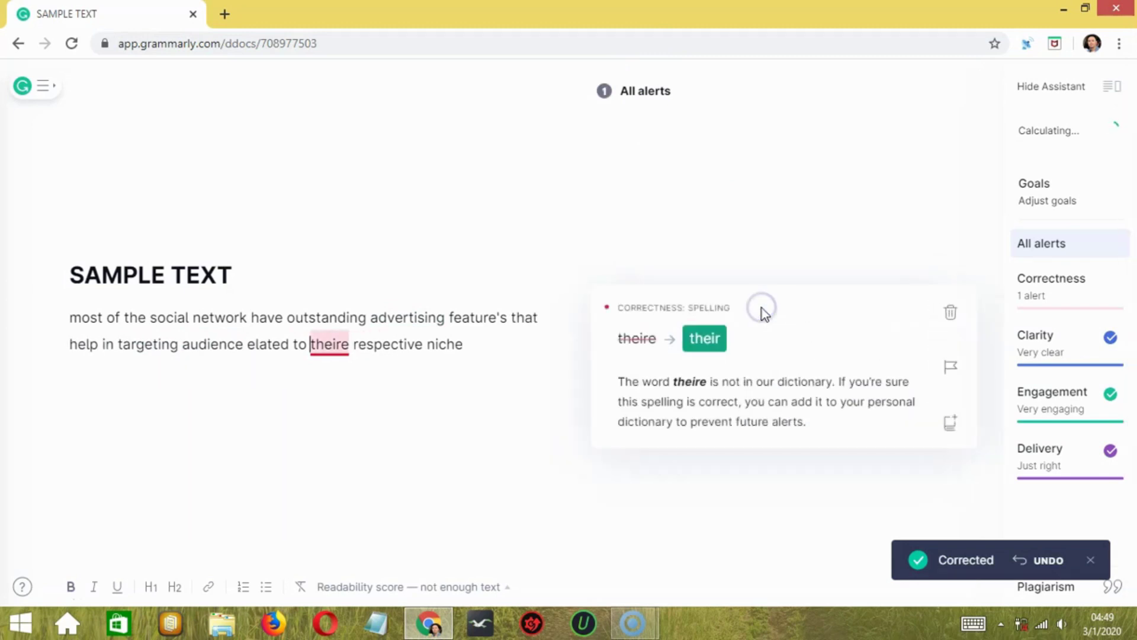
left_click(714, 338)
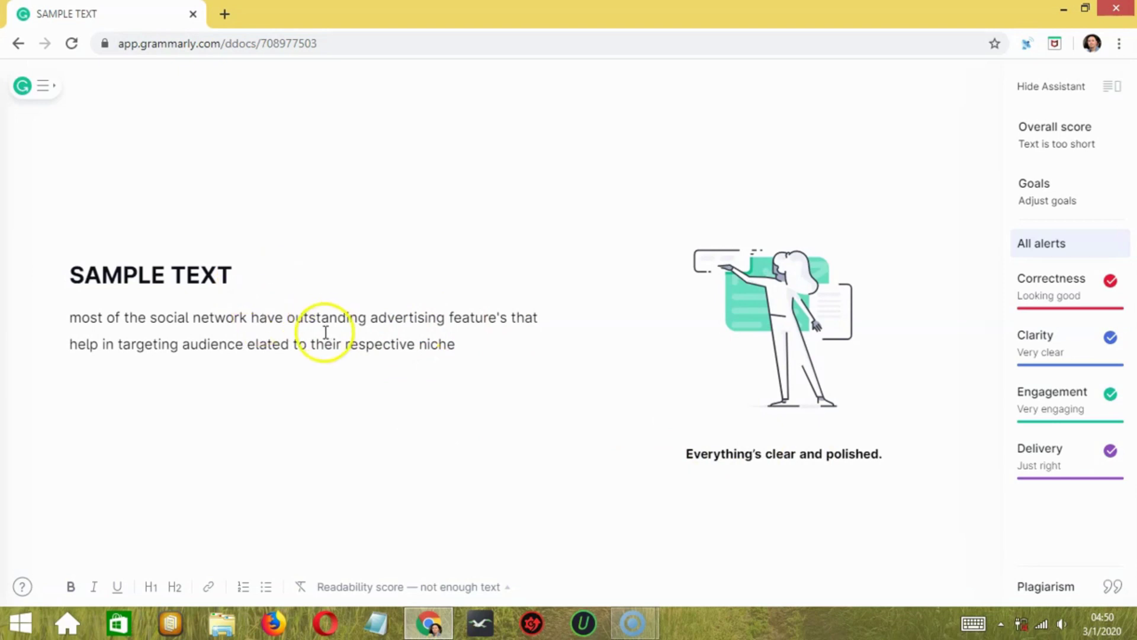
Delete the apostrophe so 'feature's' reads 'features', then place the cursor before 'elated'
left_click(505, 317)
key("BackSpace")
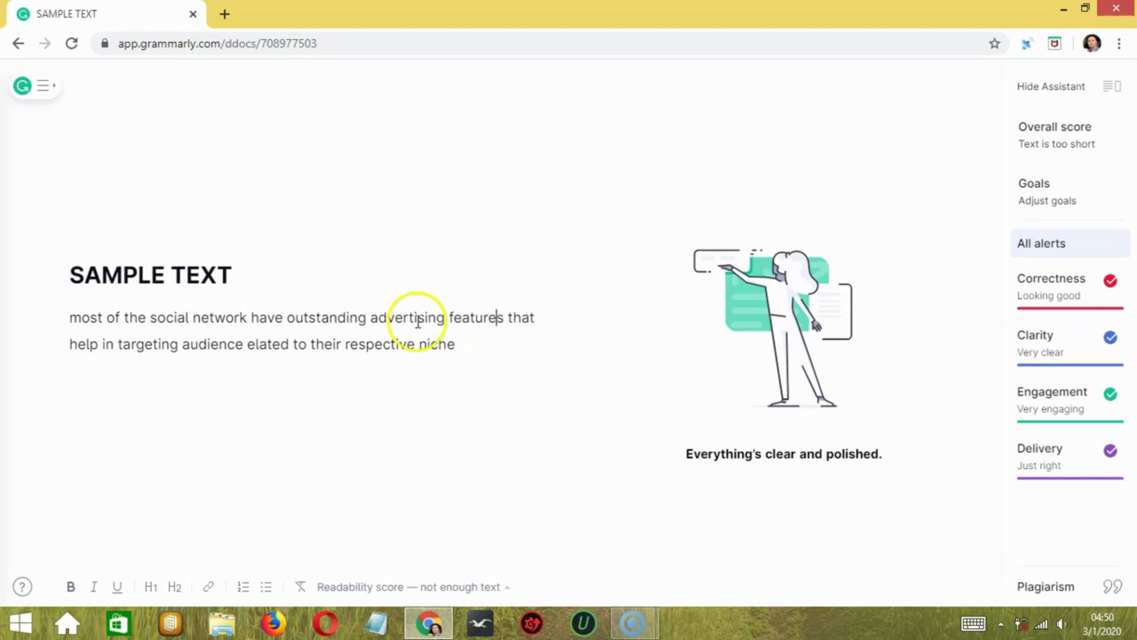
left_click(247, 344)
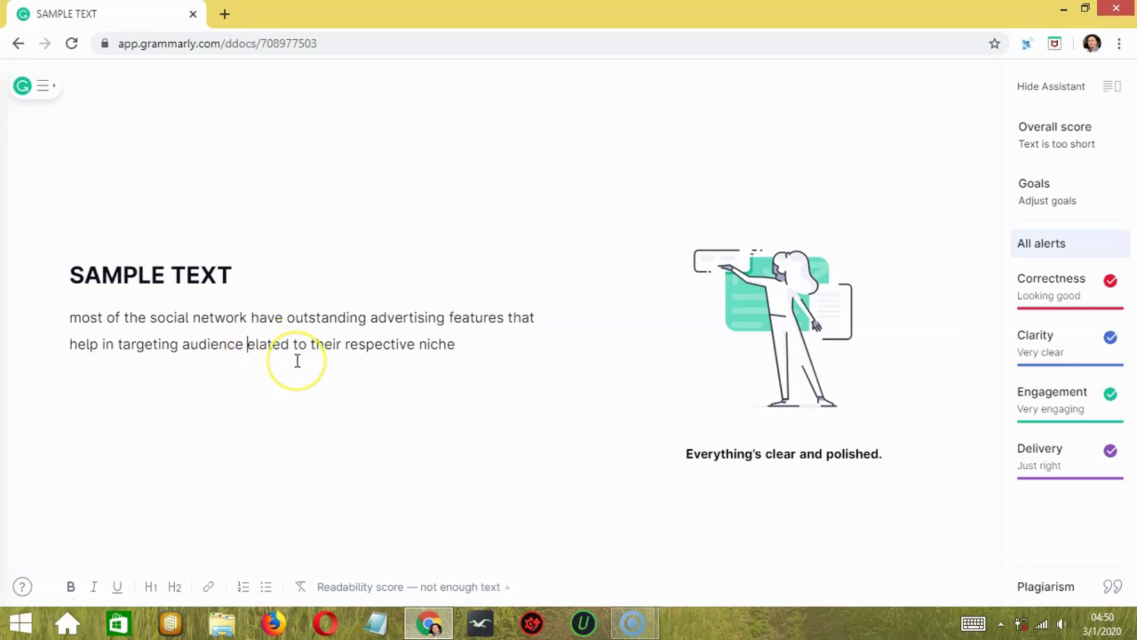
Add 'r' so 'elated' reads 'related', then bring up the Grammarly main menu
type("r")
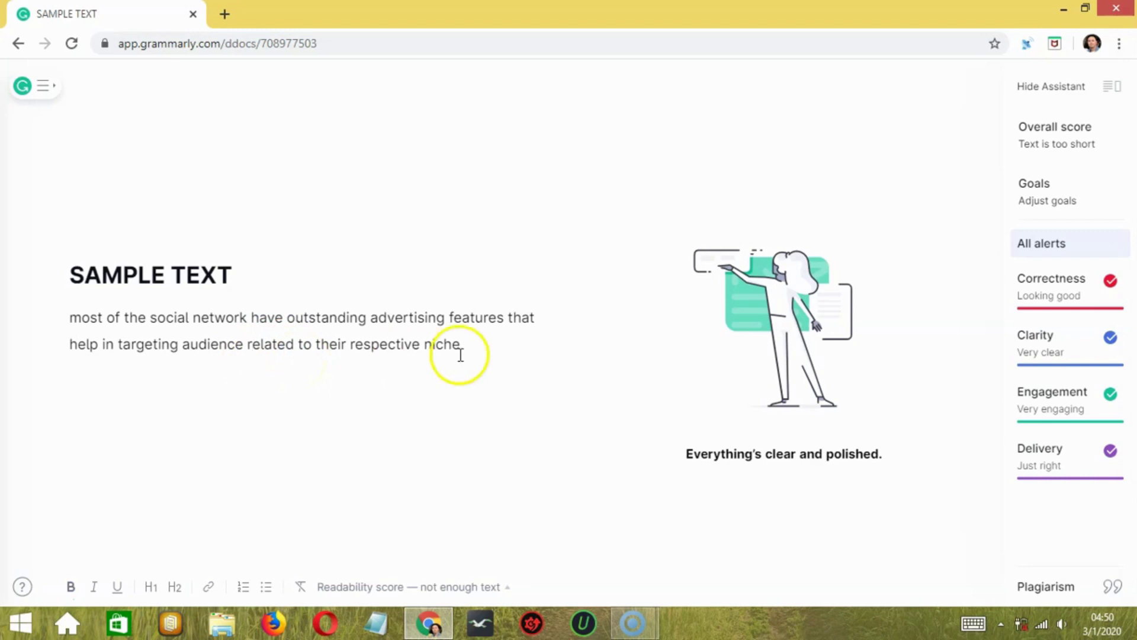
left_click(498, 343)
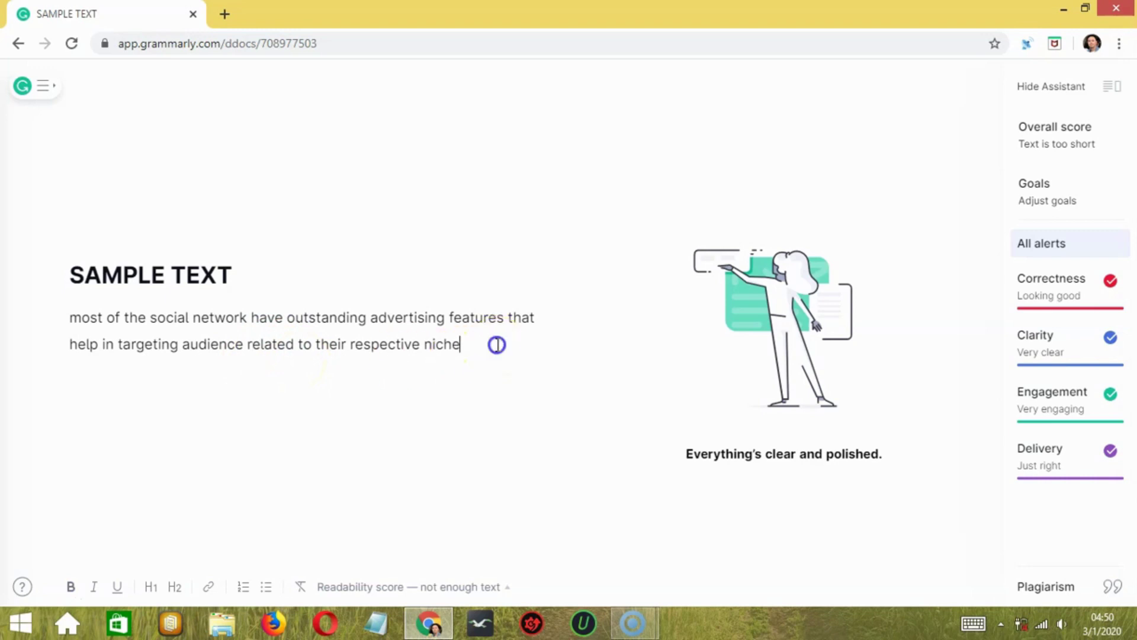
left_click(43, 85)
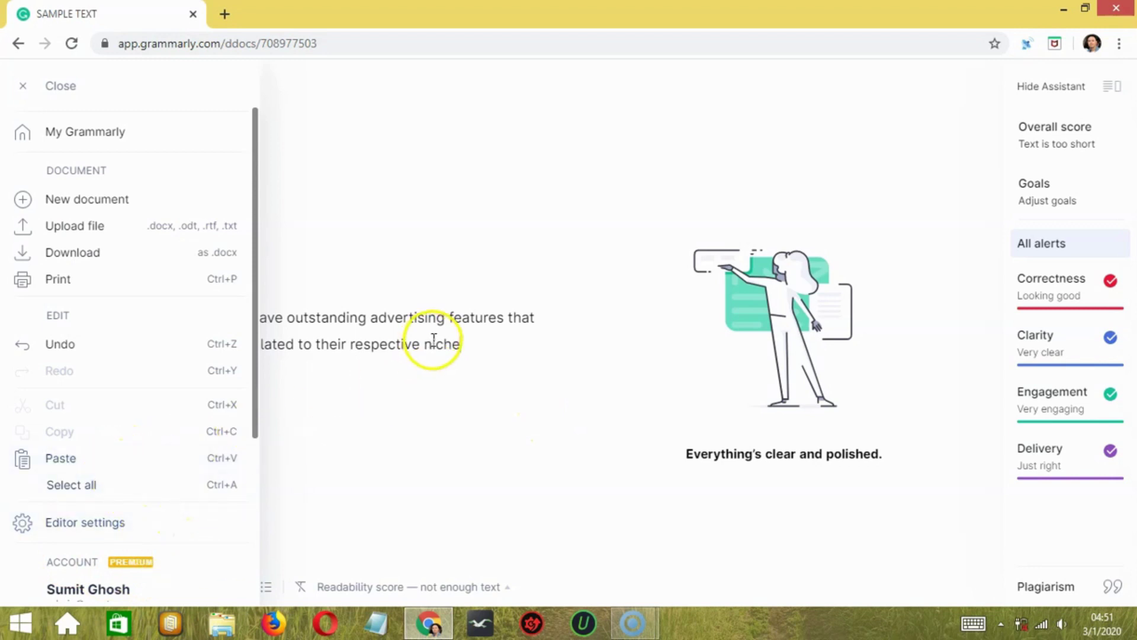
Go to My Grammarly and show Account Settings with profile, e-mail and password options
left_click(102, 141)
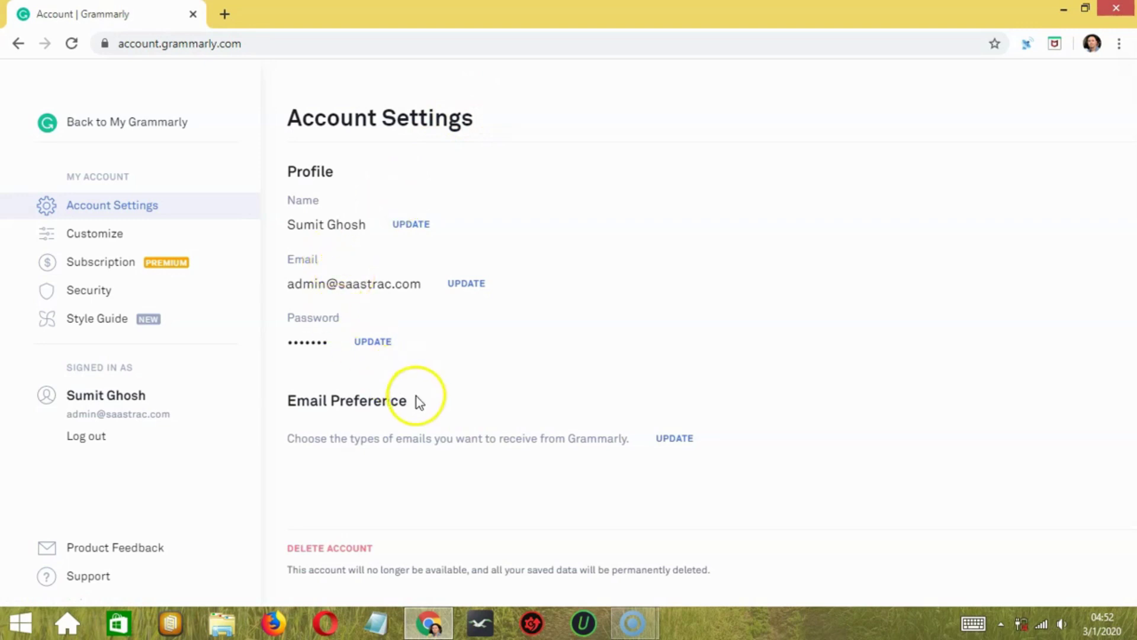
Check the personal dictionary and English dialect options, then view the Monthly Premium subscription details
left_click(155, 241)
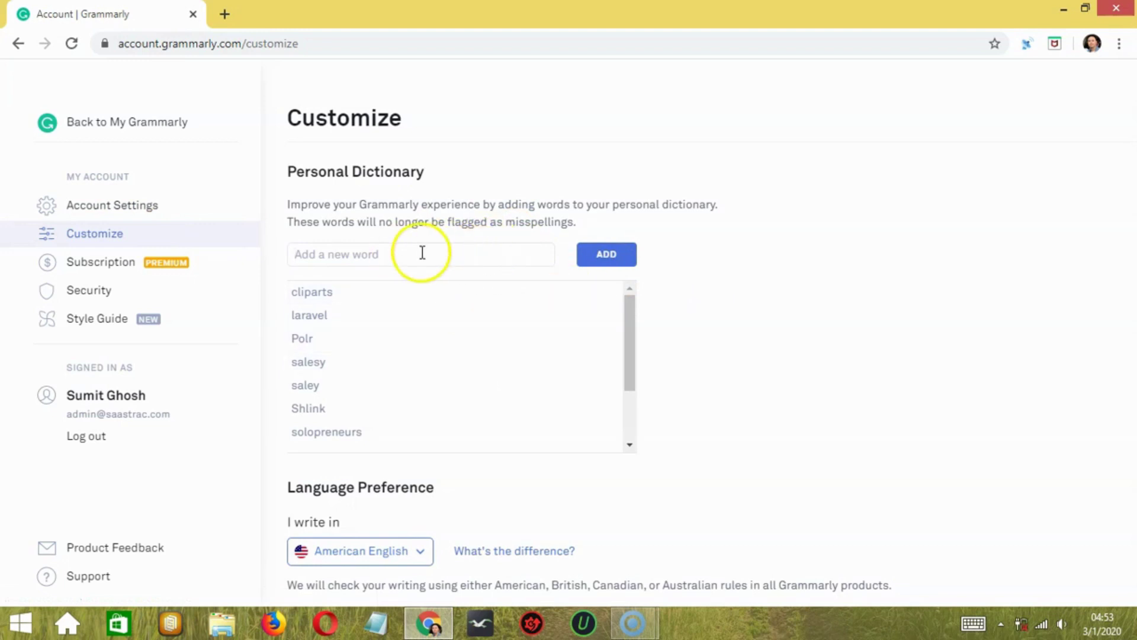
left_click(448, 250)
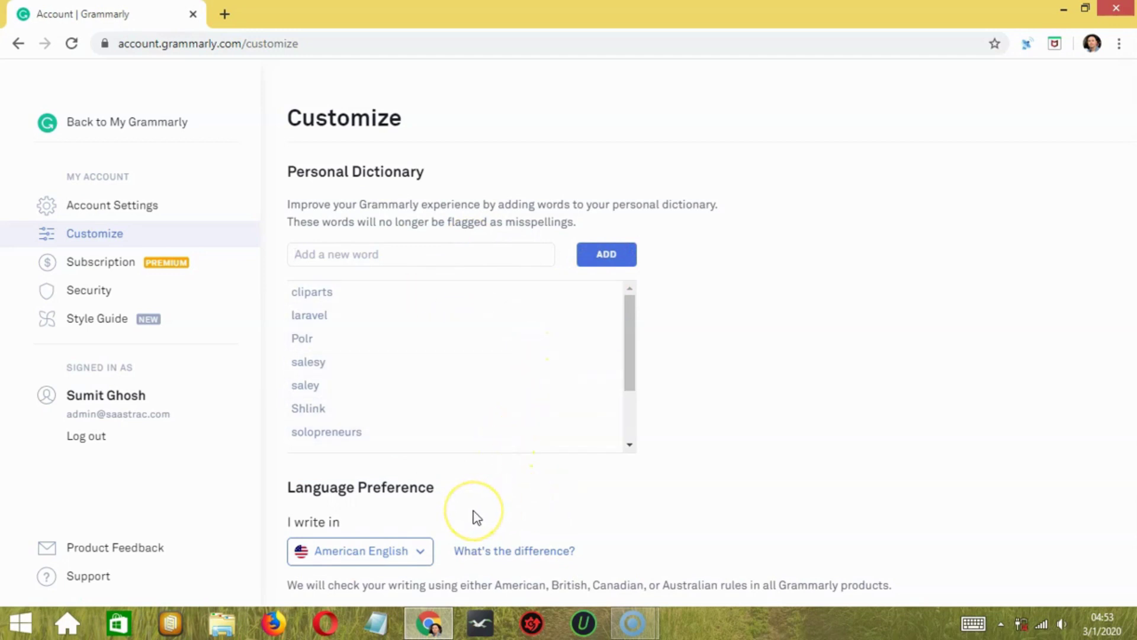
left_click(391, 557)
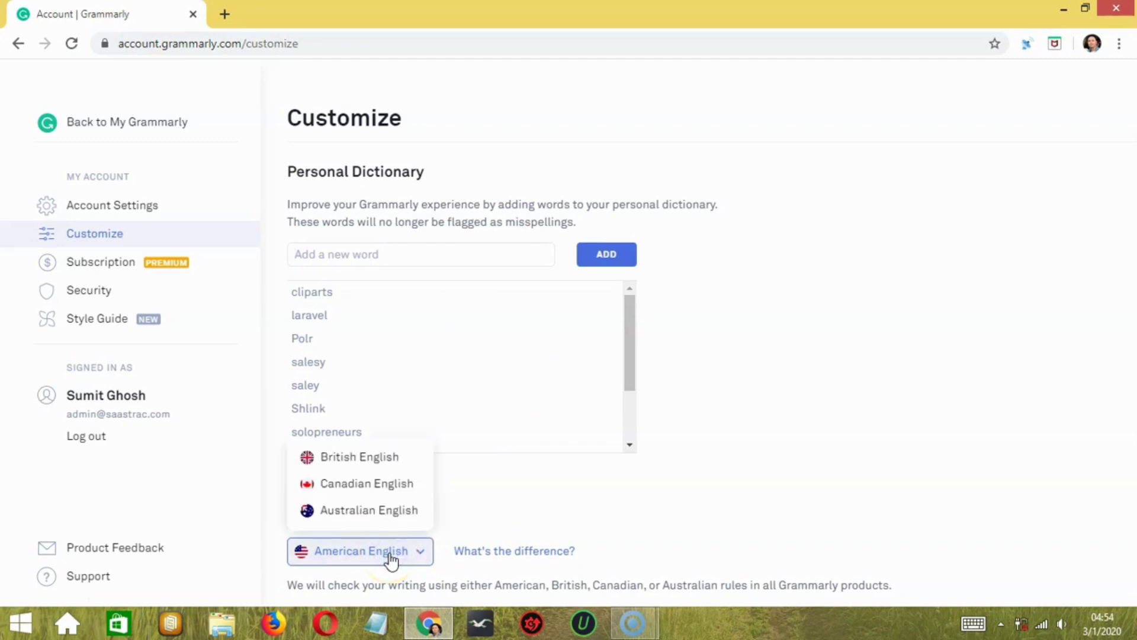
left_click(122, 264)
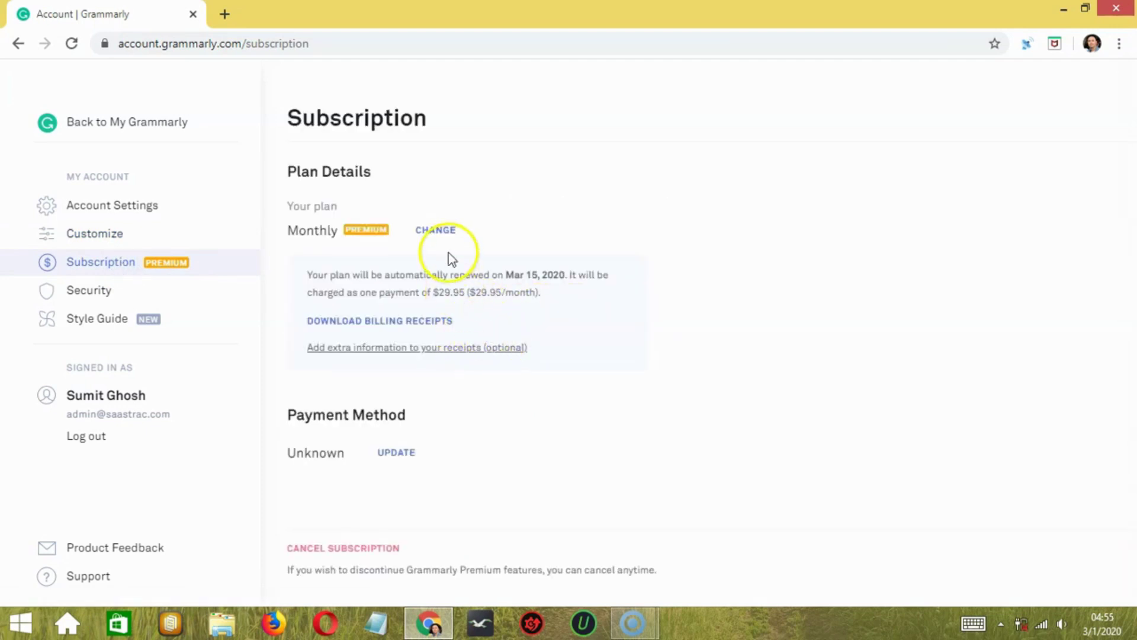
left_click(441, 232)
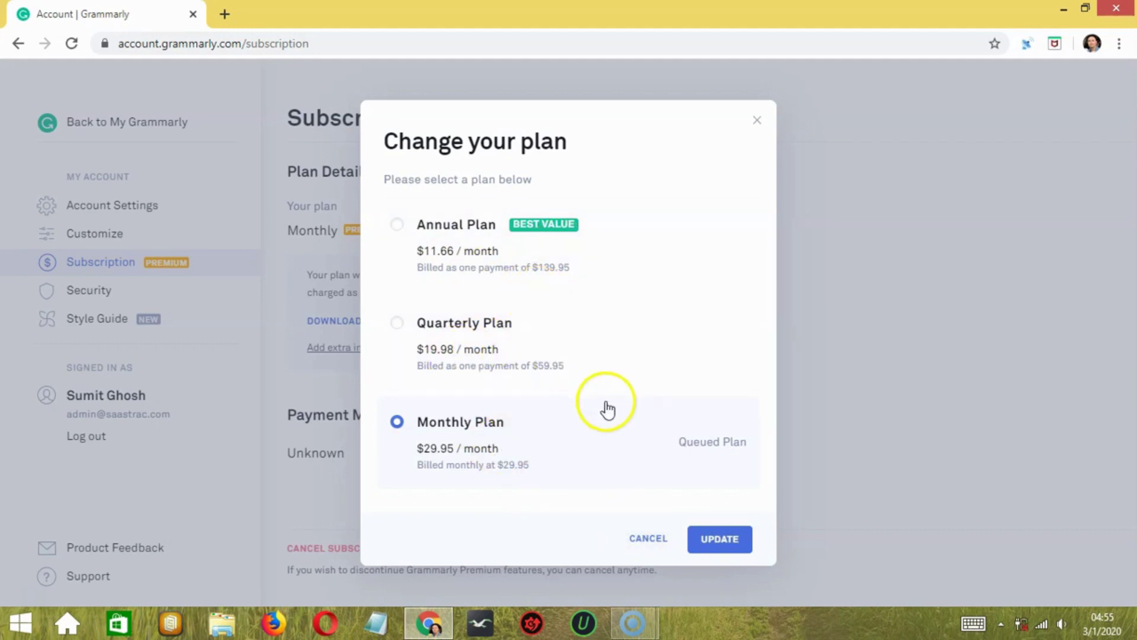
left_click(638, 541)
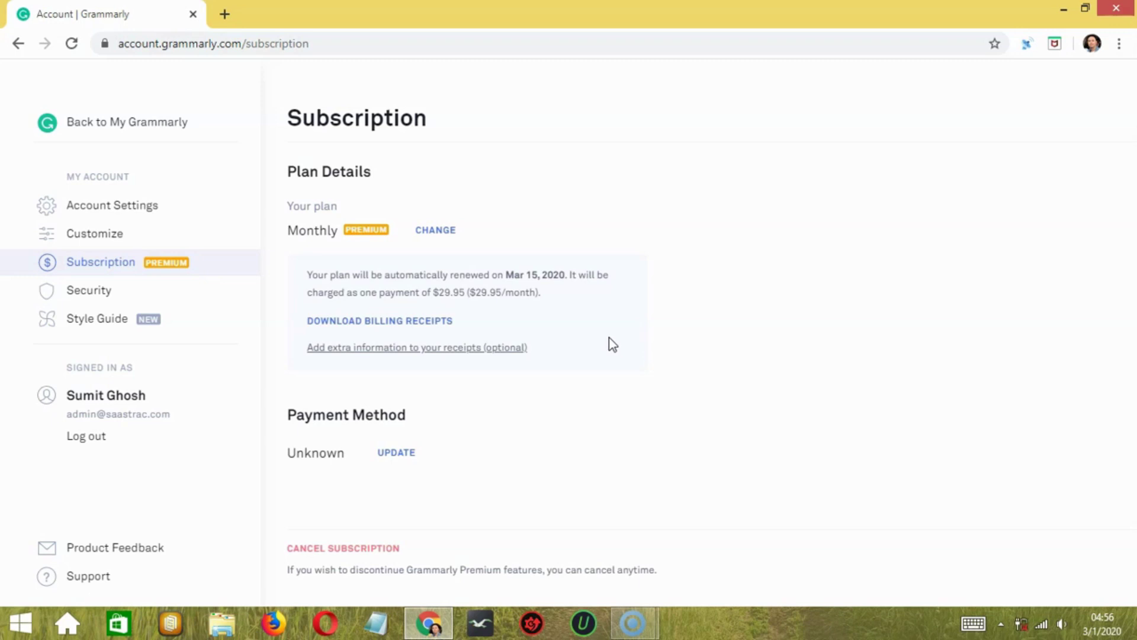
Review the two-step verification security settings, then switch to the Business Style Guides page
left_click(592, 344)
left_click(142, 296)
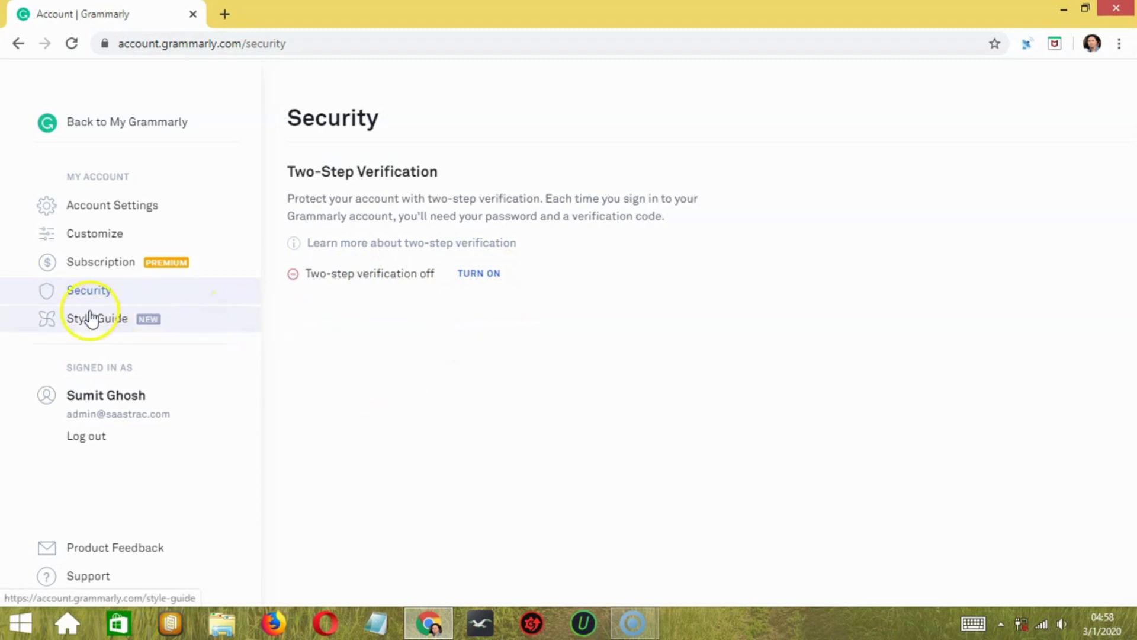
left_click(187, 323)
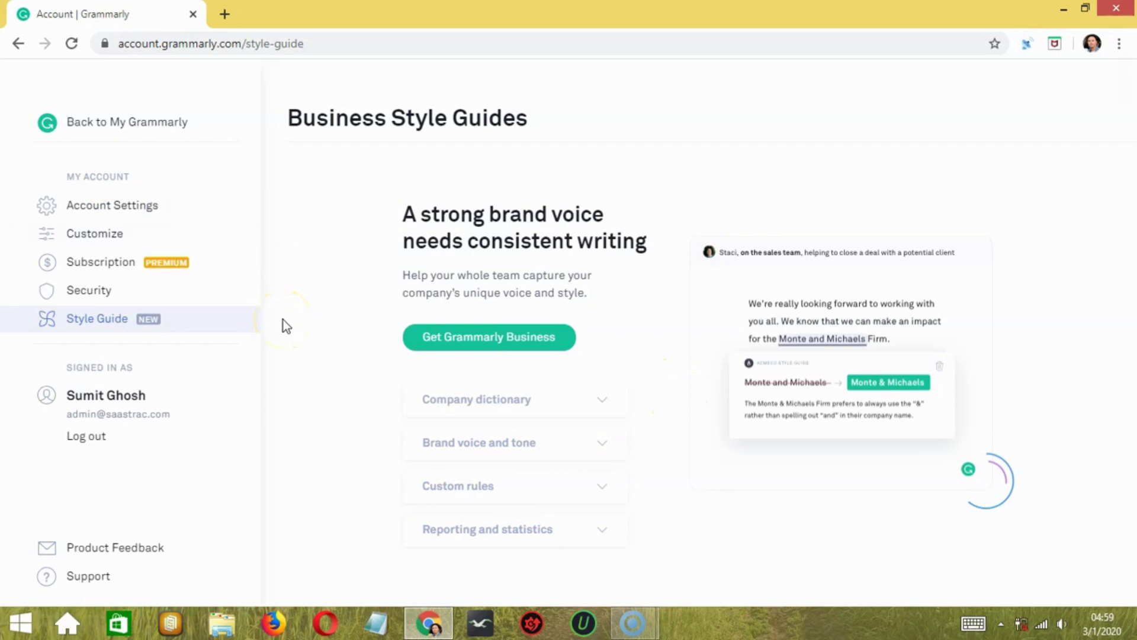
Return to My Grammarly and show the Apps page with Office, Windows and Chrome integrations
left_click(124, 131)
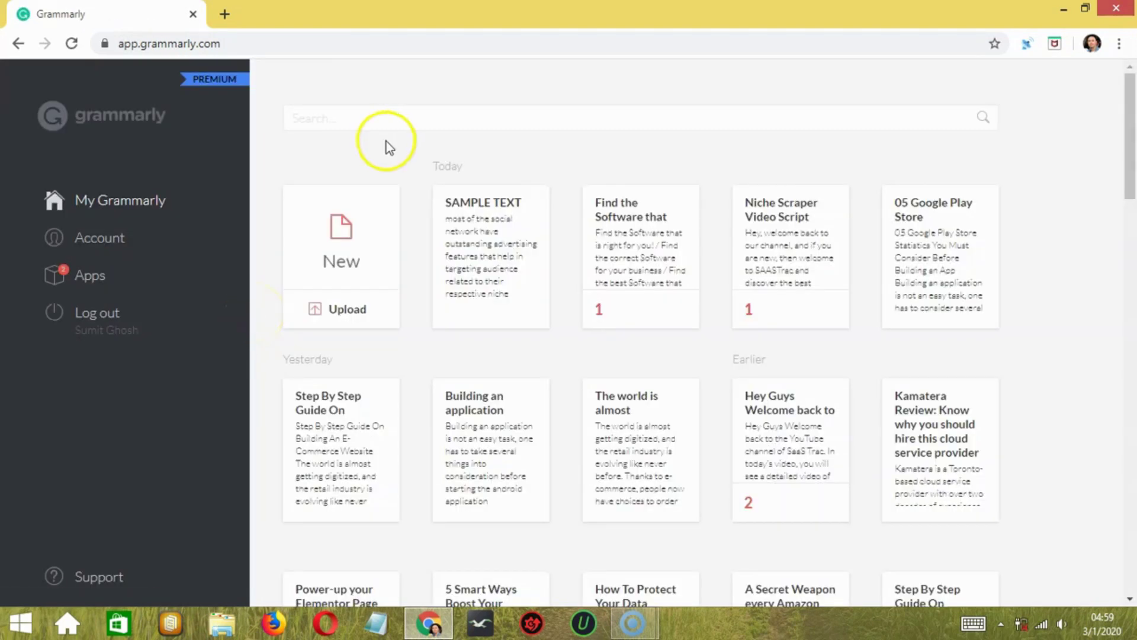
left_click(95, 277)
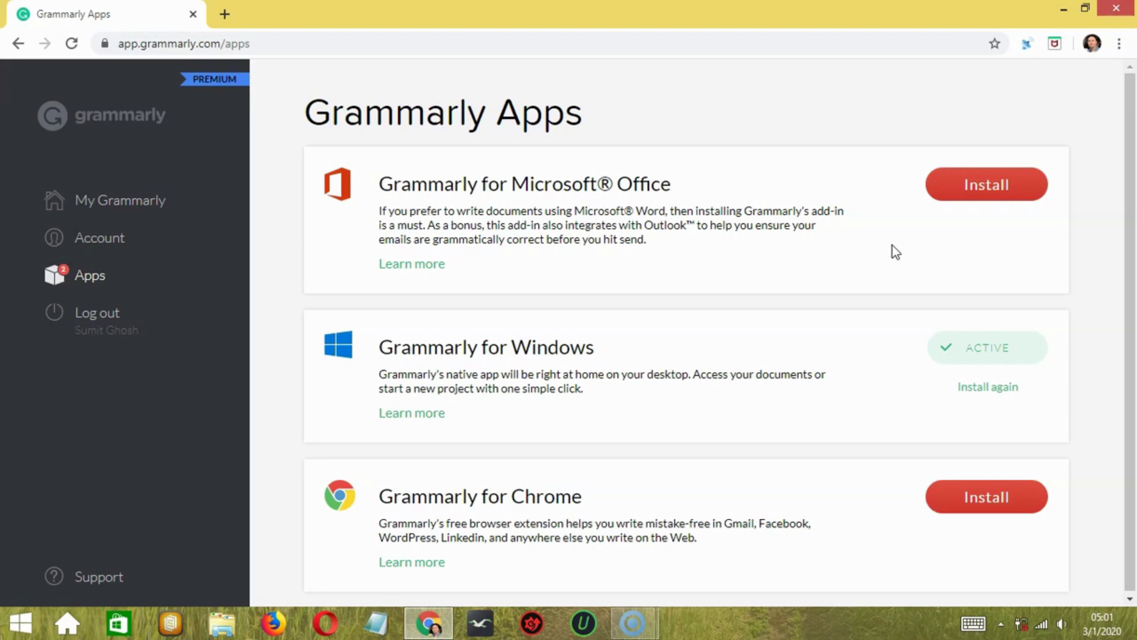
Open the Grammarly Support help center at support.grammarly.com in a new tab
left_click(834, 247)
left_click(889, 176)
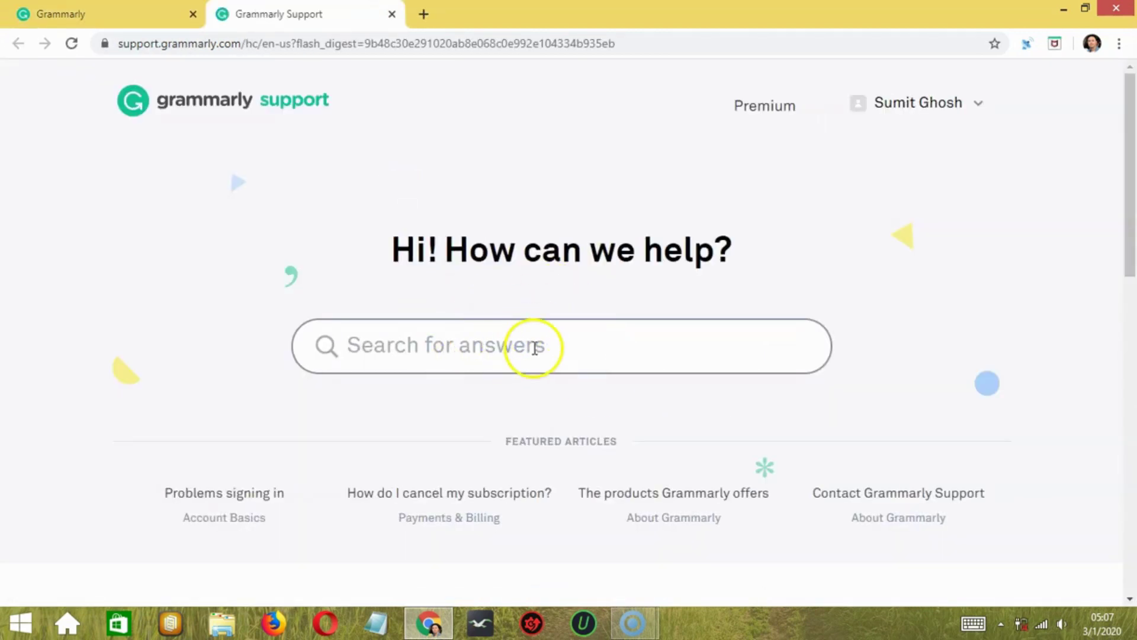
scroll(548, 507, "down", 2)
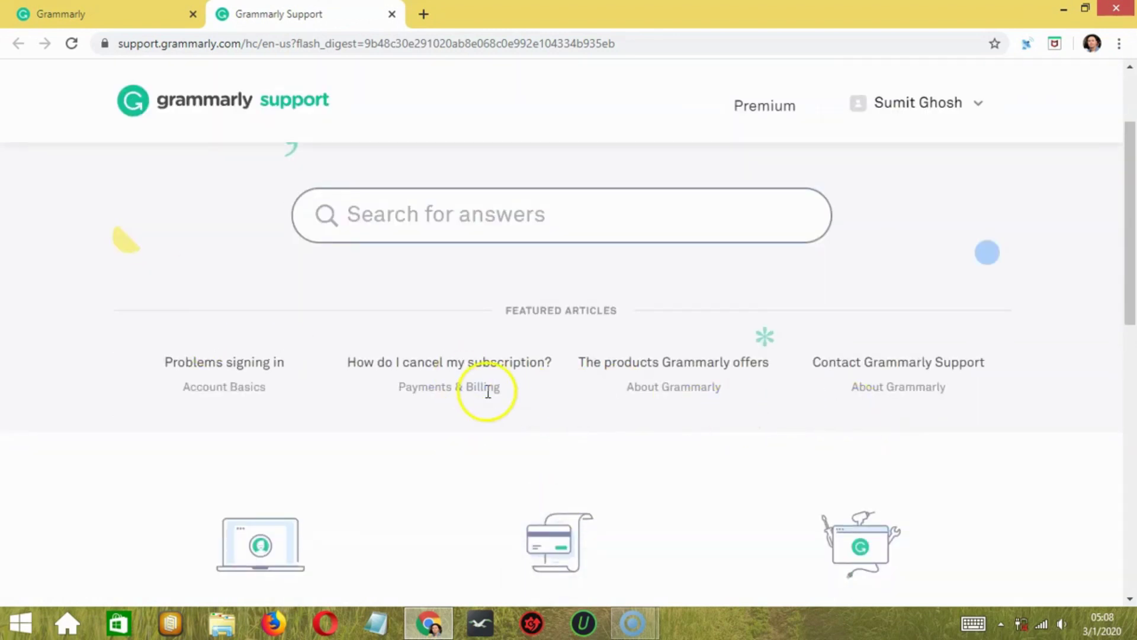
scroll(625, 459, "down", 4)
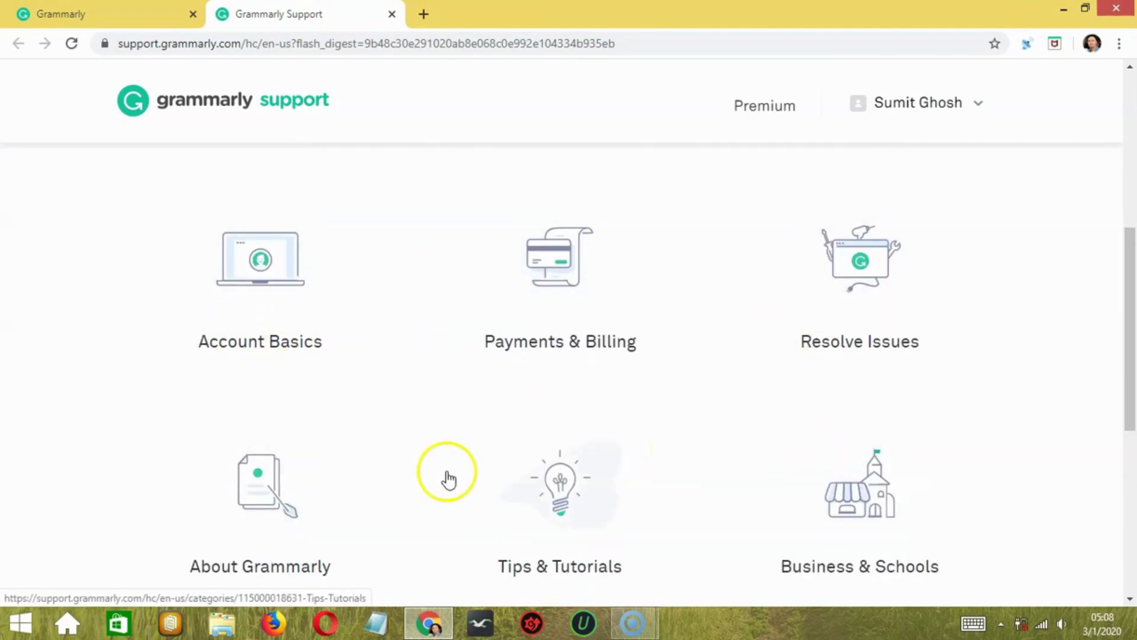
scroll(462, 471, "down", 2)
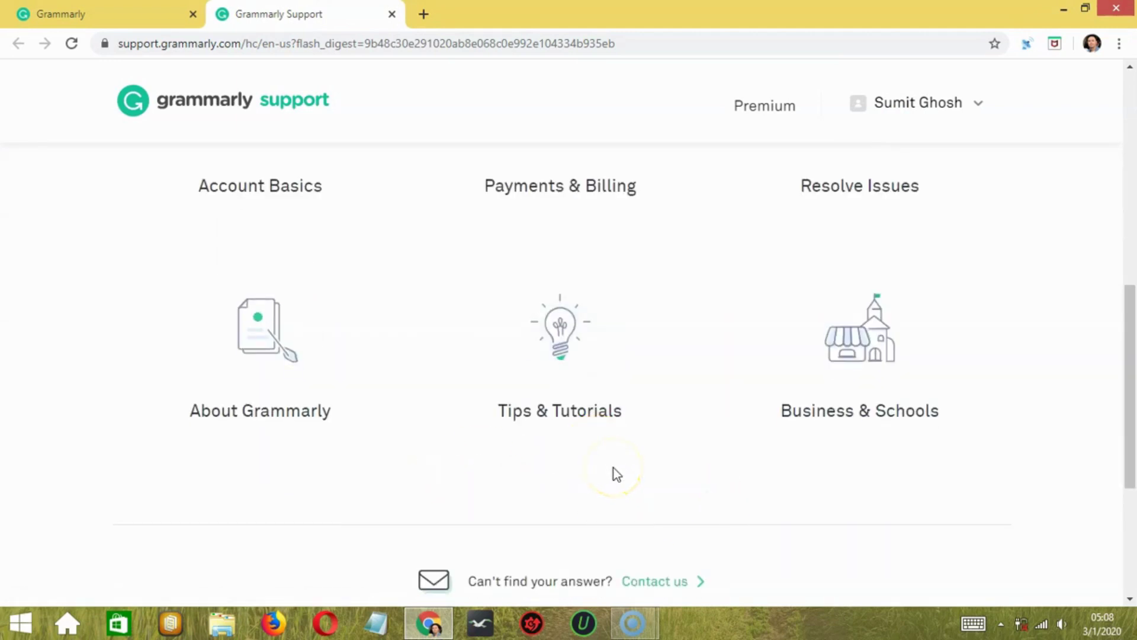
scroll(732, 375, "up", 7)
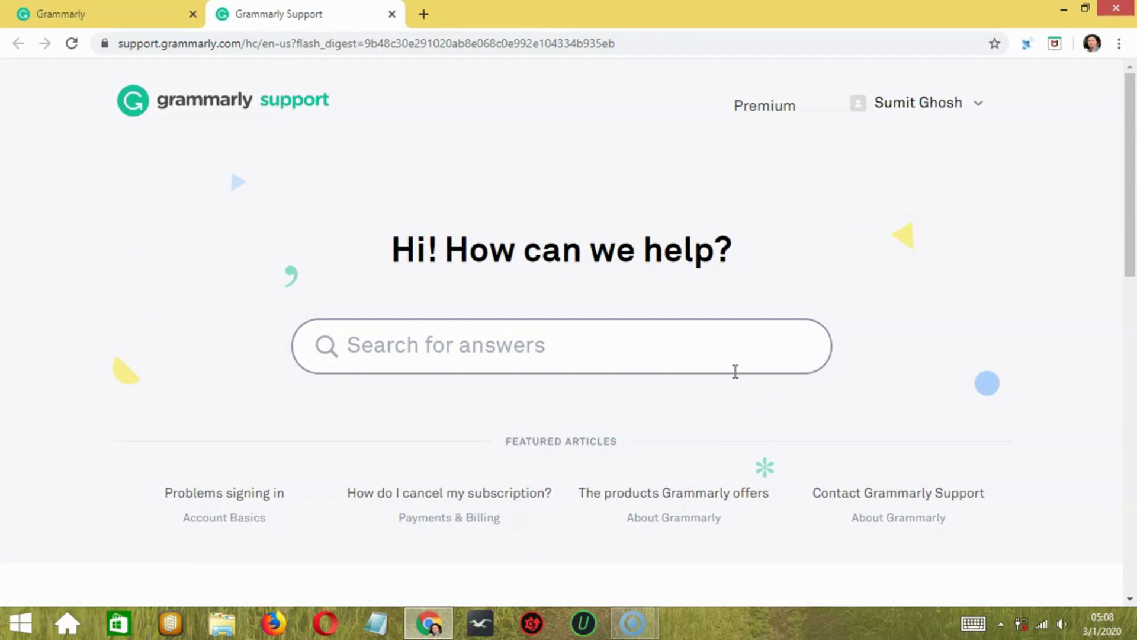
left_click(765, 113)
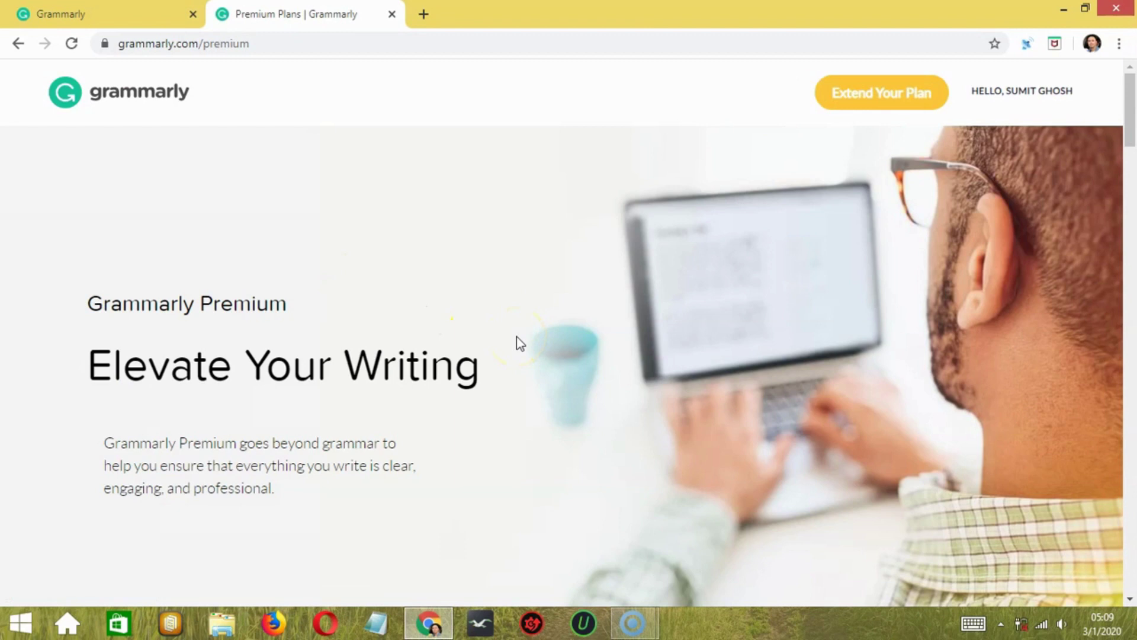
Go to the Premium page and scroll down to the Free vs Premium feature comparison table
scroll(517, 336, "down", 7)
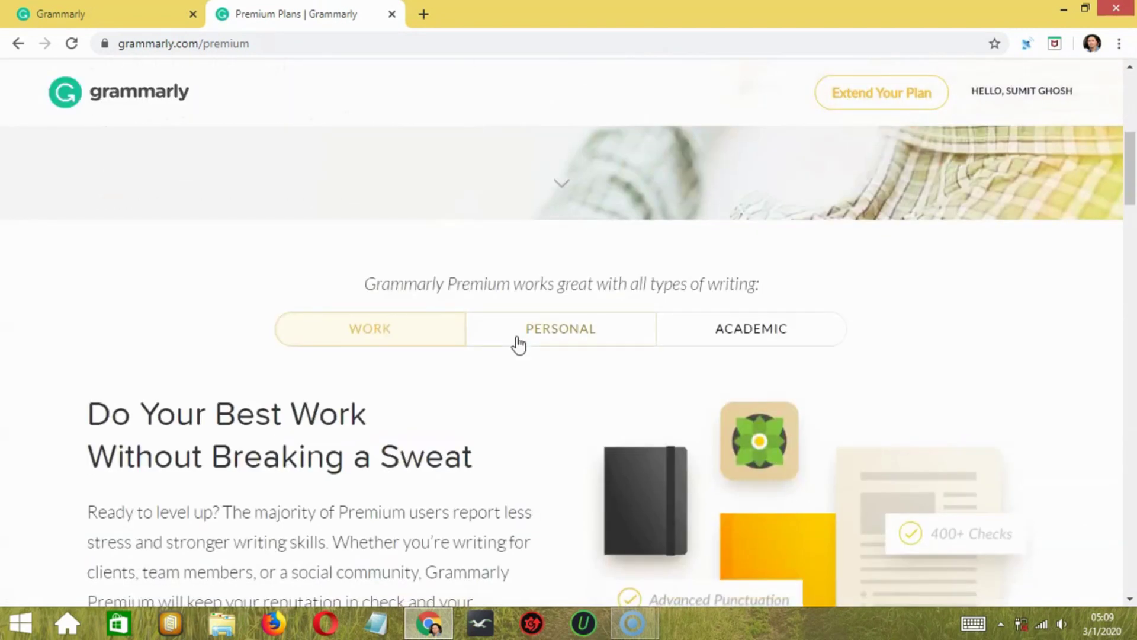
left_click(482, 403)
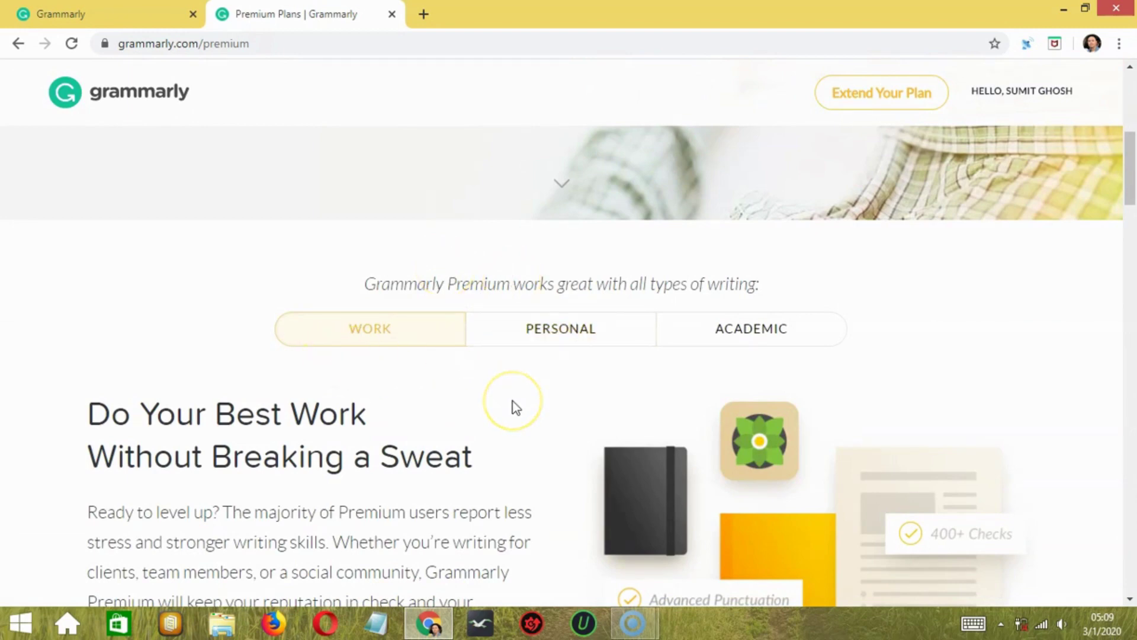
scroll(516, 407, "down", 12)
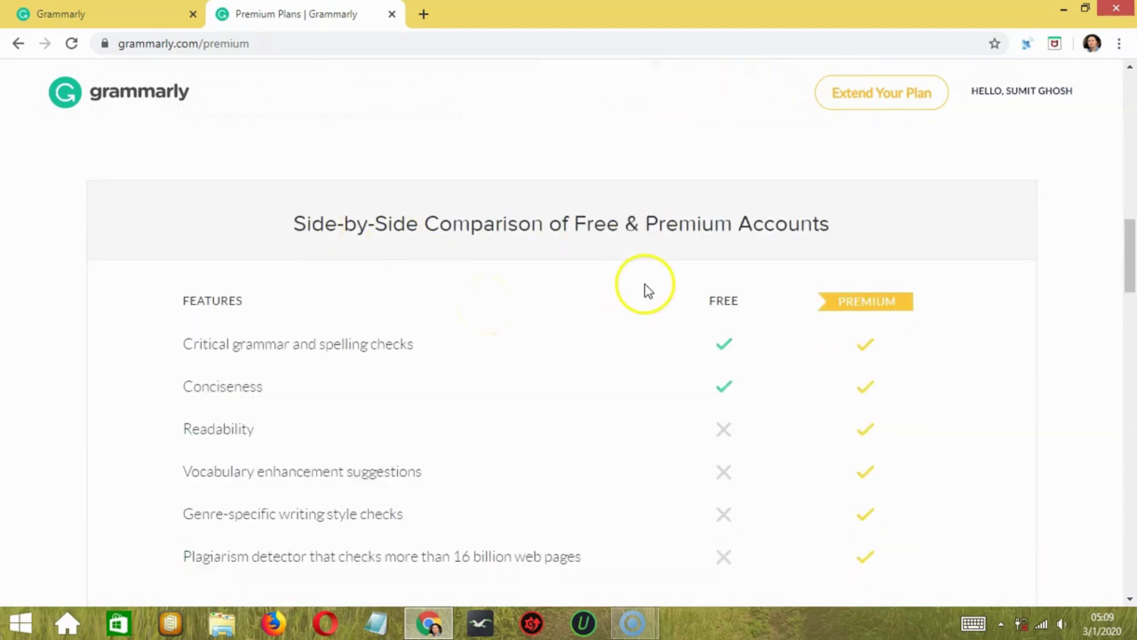
scroll(610, 437, "down", 2)
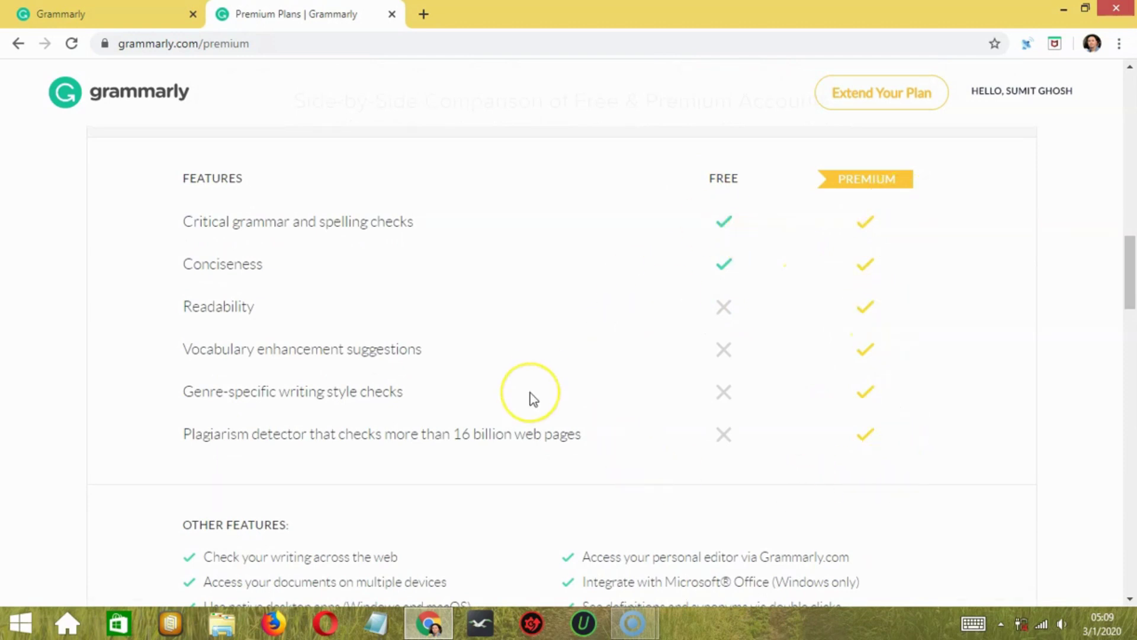
scroll(528, 393, "down", 3)
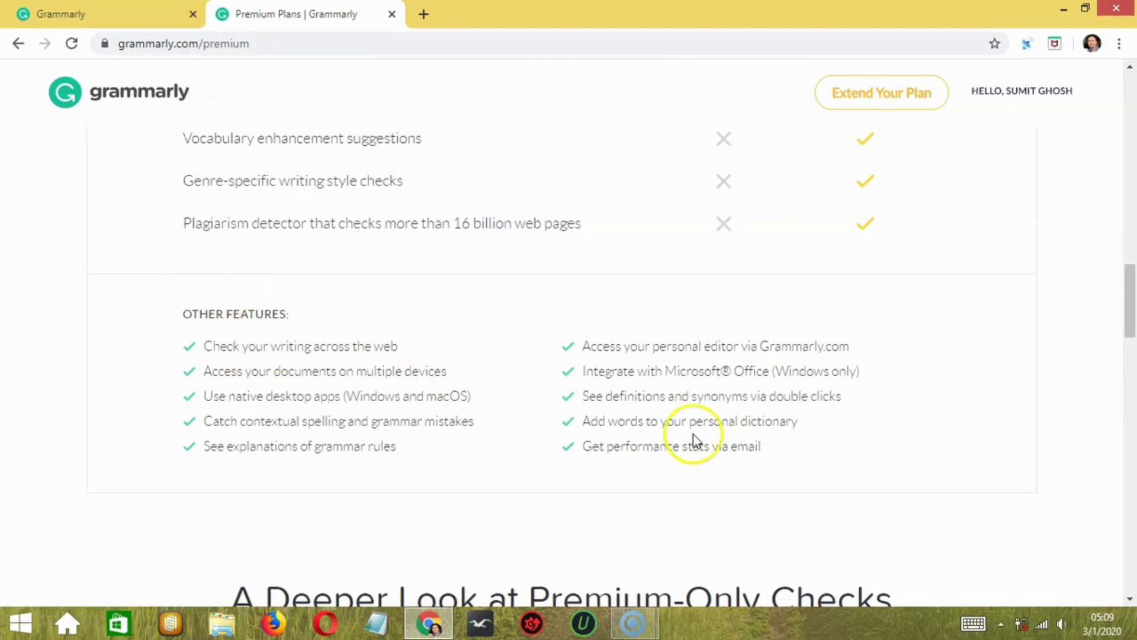
scroll(567, 504, "down", 5)
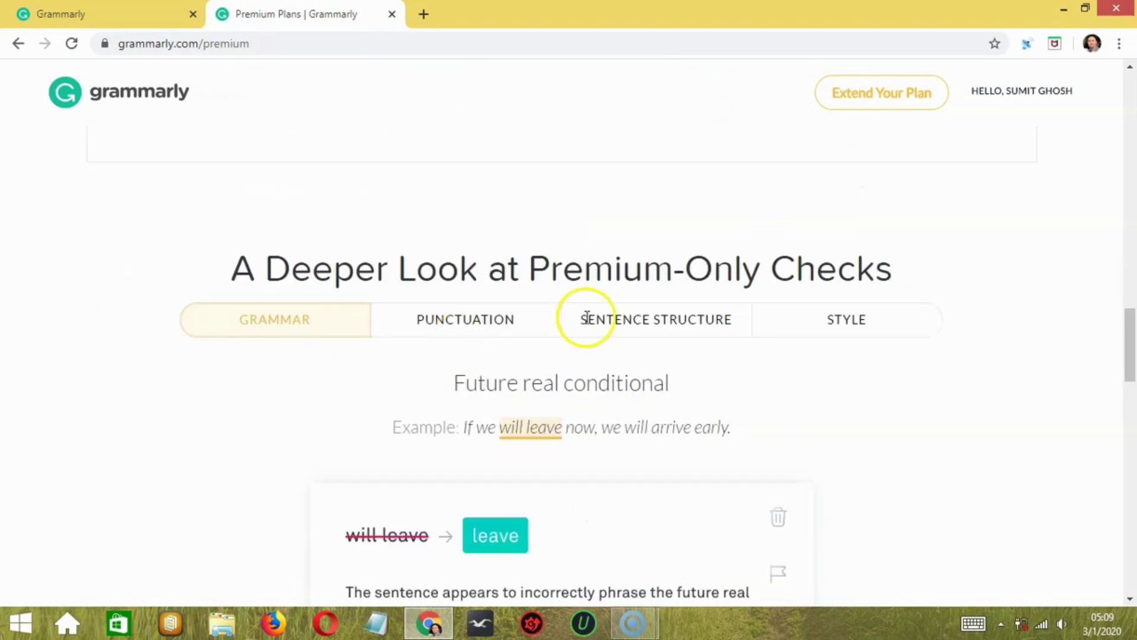
scroll(213, 388, "down", 2)
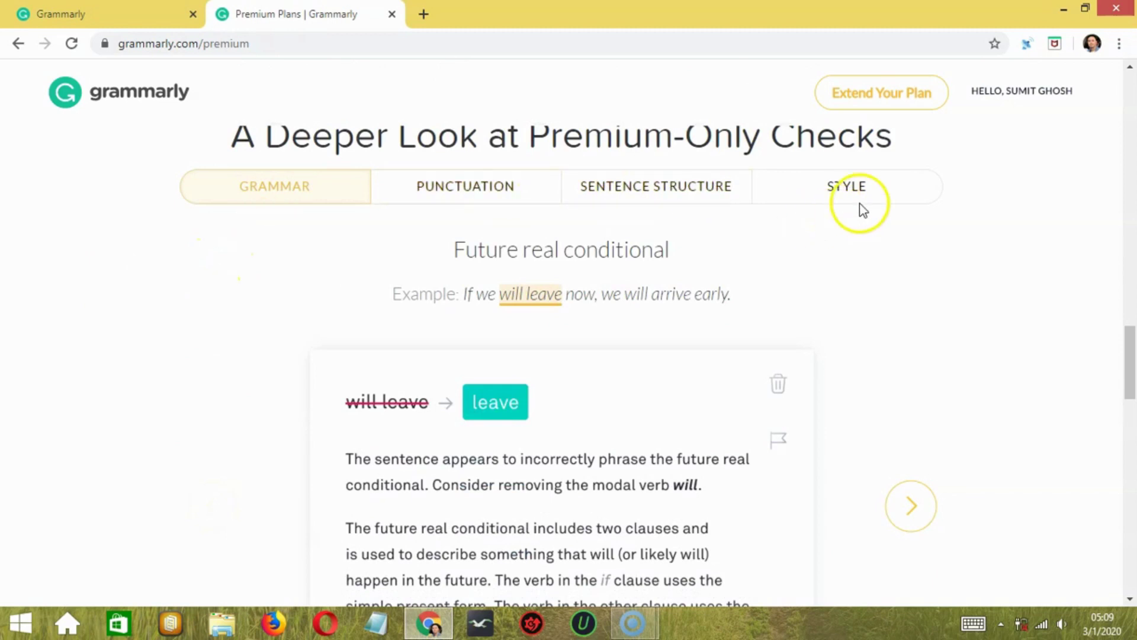
left_click(806, 401)
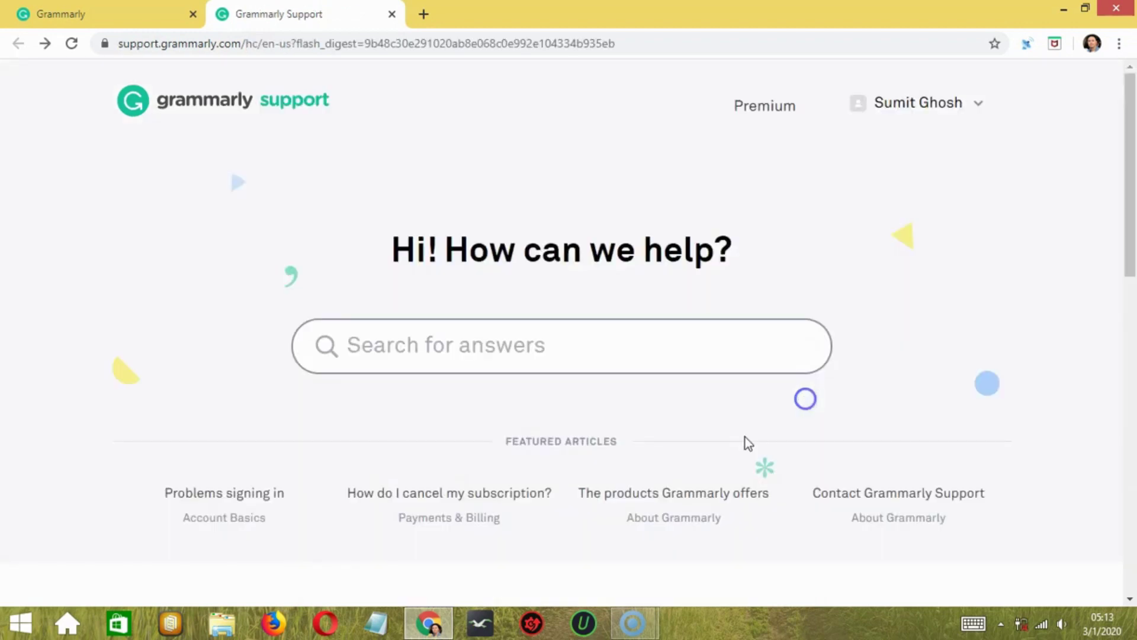
Return to the Support home page and bring its product, company and support footer links into view
scroll(746, 442, "down", 9)
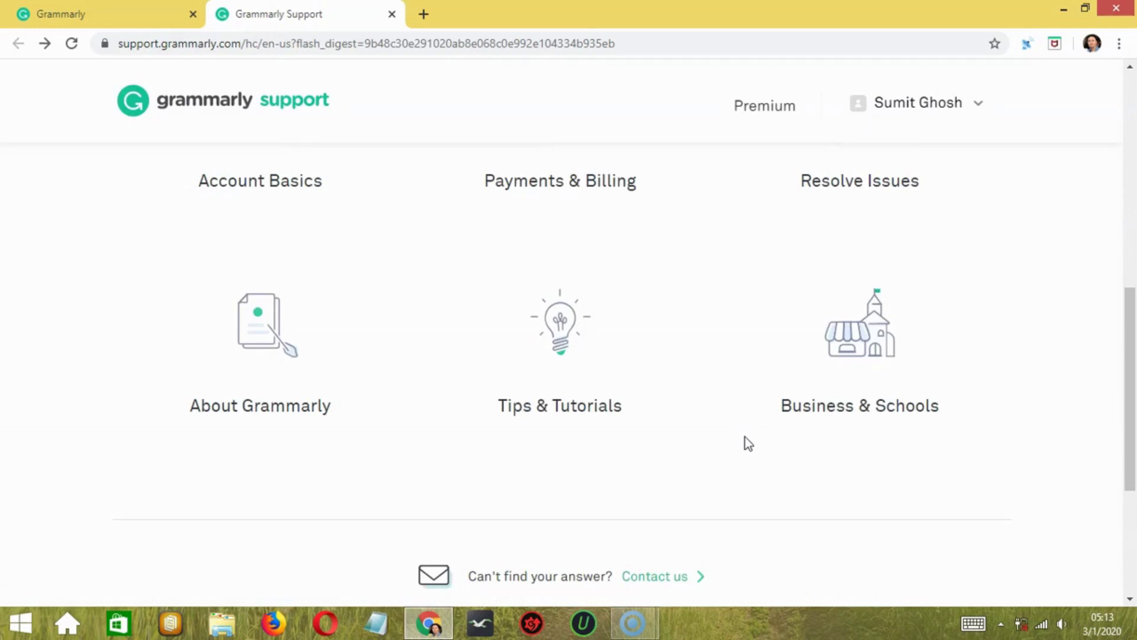
scroll(745, 439, "down", 5)
left_click(661, 531)
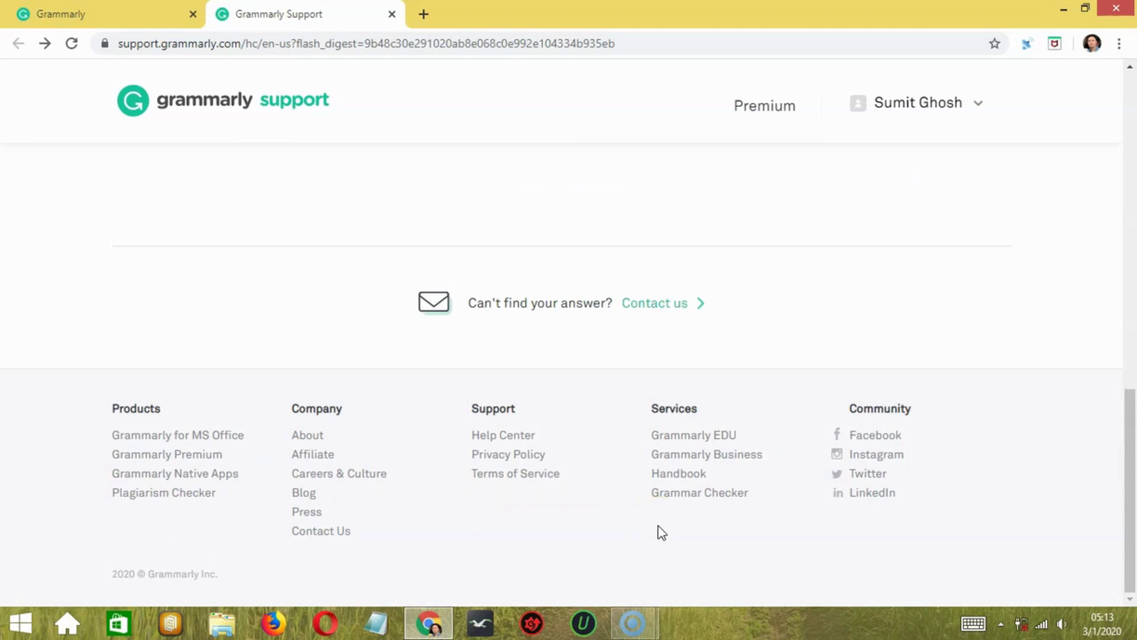
left_click(720, 516)
Switch to the app.grammarly.com tab to show the dashboard with SAMPLE TEXT listed under Today
left_click(59, 13)
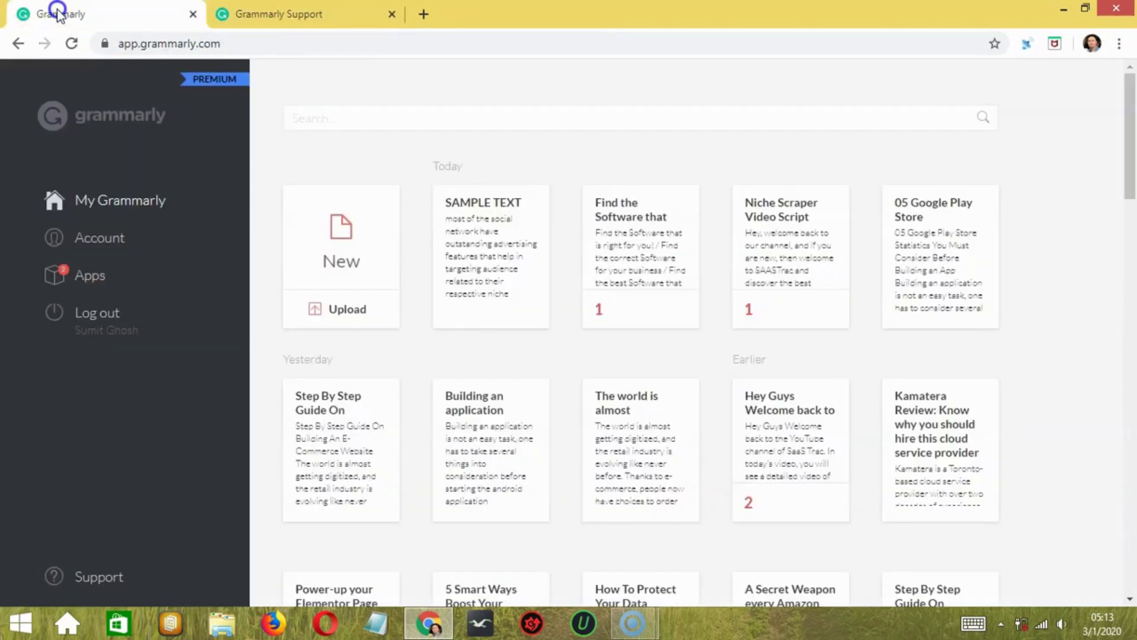
left_click(382, 248)
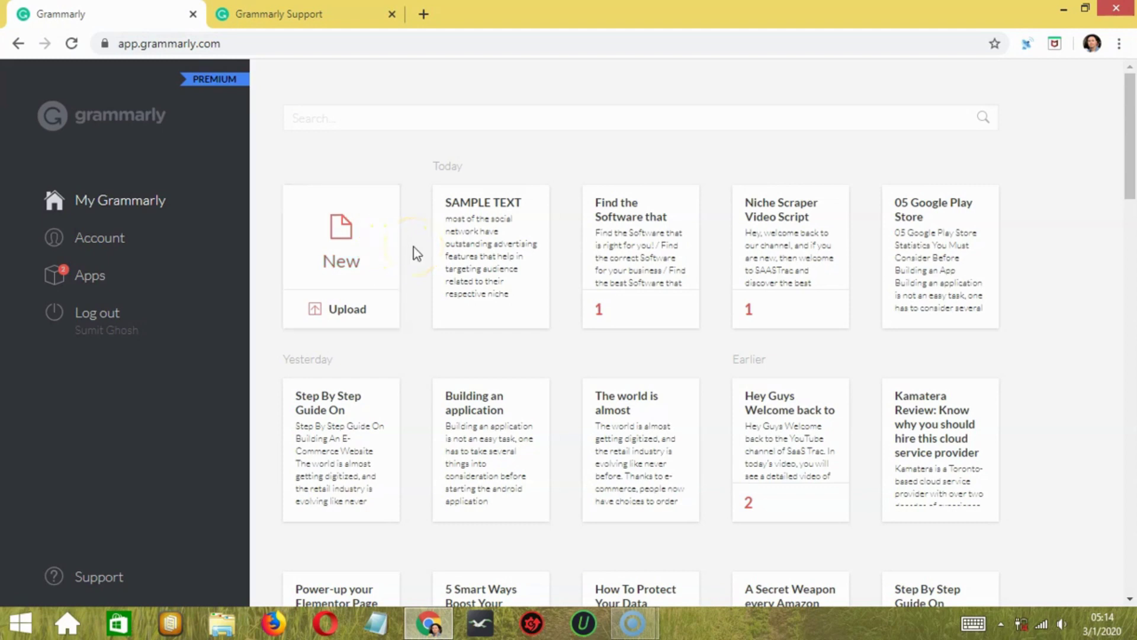